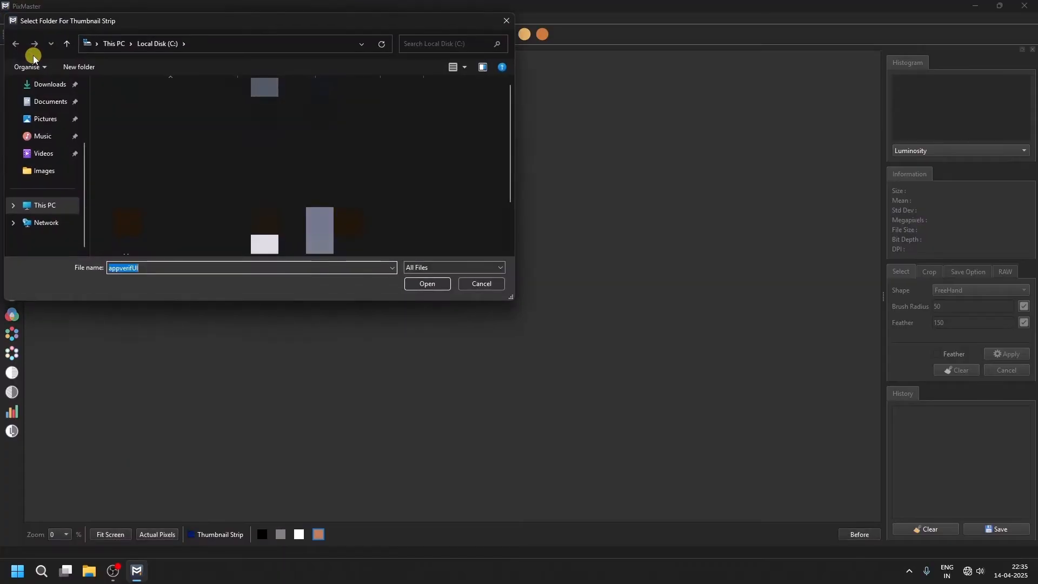
Choose the Images folder on the Desktop as the folder for the thumbnail strip.
scroll(42, 92, "up", 2)
left_click(42, 161)
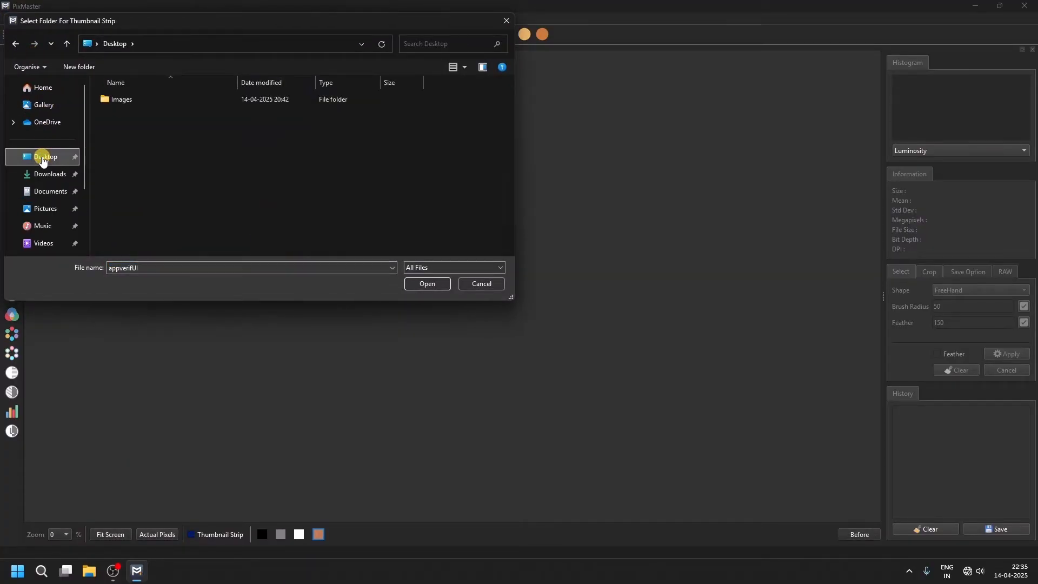
double_click(126, 98)
left_click(438, 282)
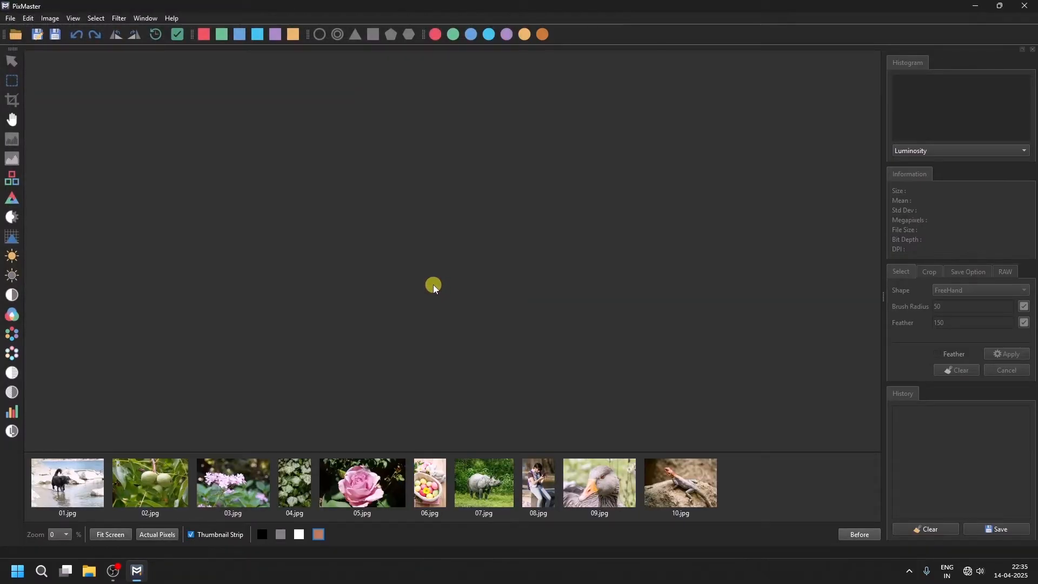
Show the Shortcut Panel and open 01.jpg from the thumbnail strip.
left_click(139, 19)
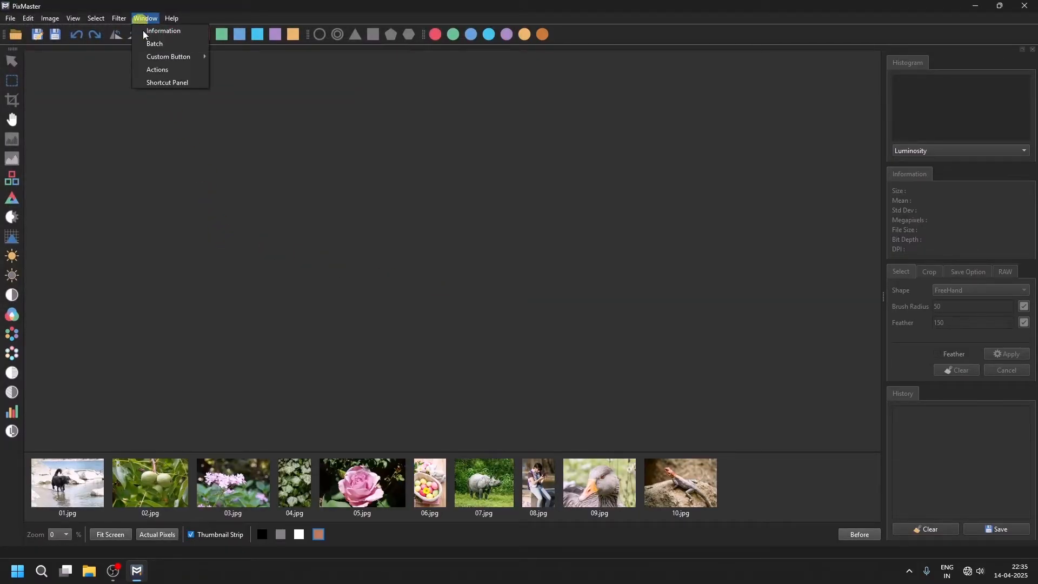
left_click(145, 81)
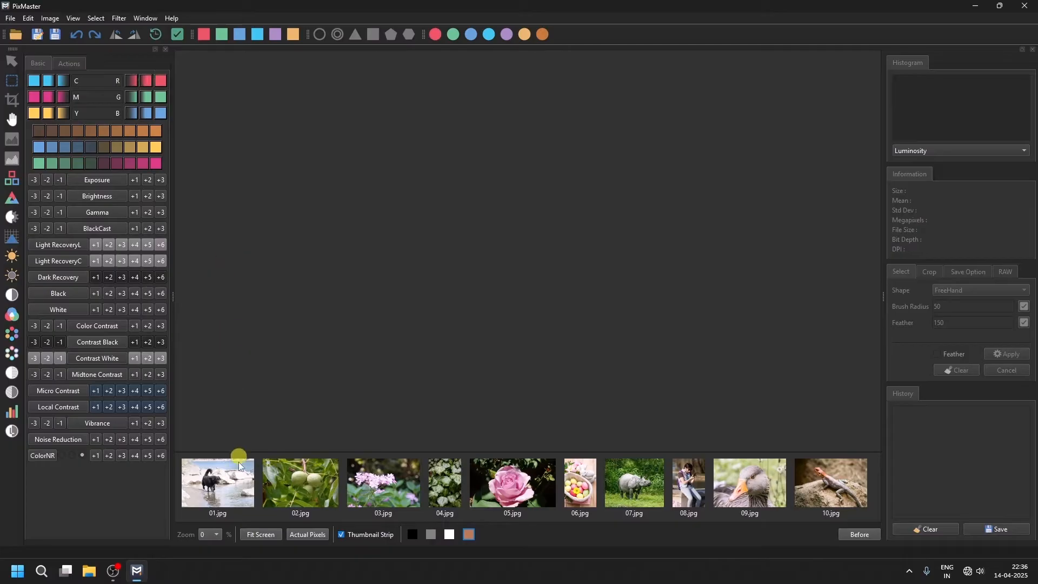
left_click(226, 489)
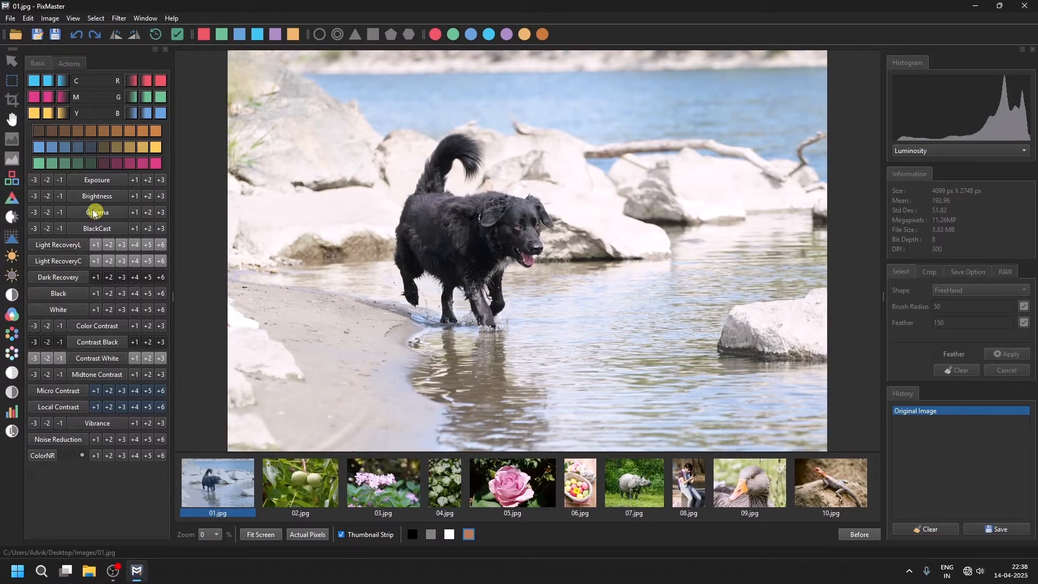
left_click(135, 246)
left_click_drag(721, 83, 845, 87)
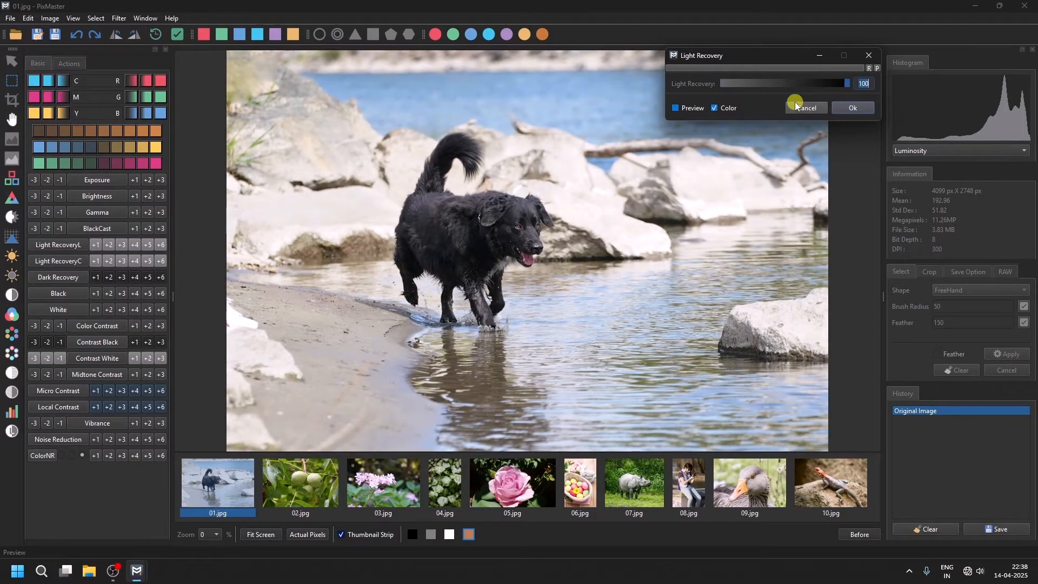
left_click(797, 106)
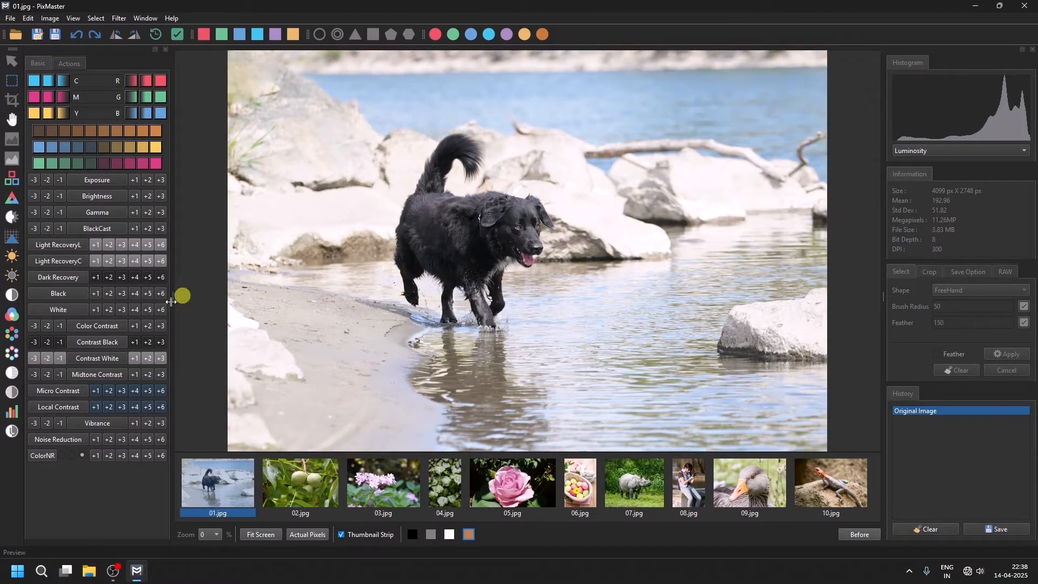
Apply Light Recovery C at +6 three times and Exposure +1 to the dog photo.
left_click(159, 260)
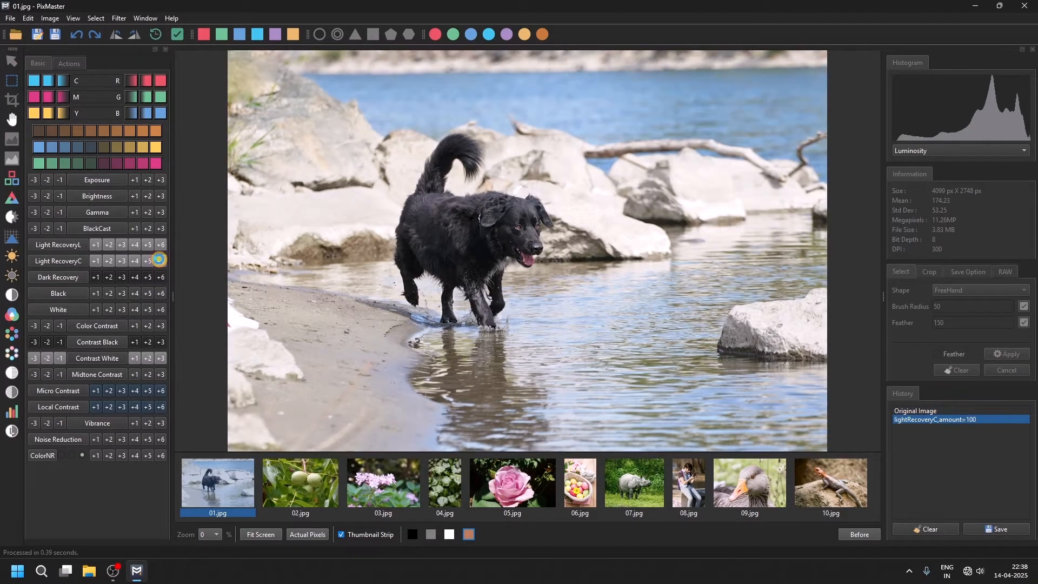
left_click(159, 261)
left_click(159, 261)
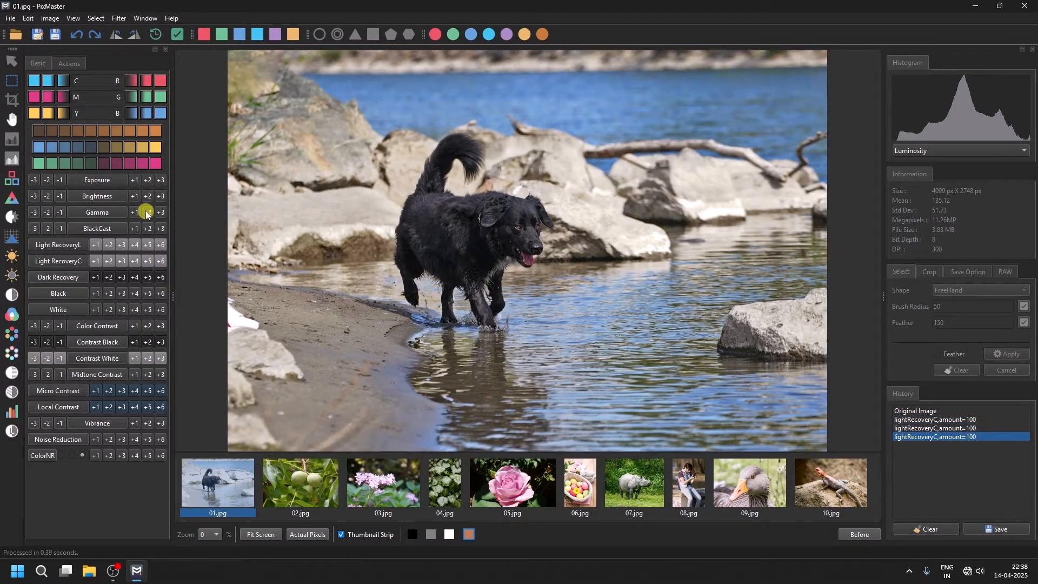
left_click(133, 181)
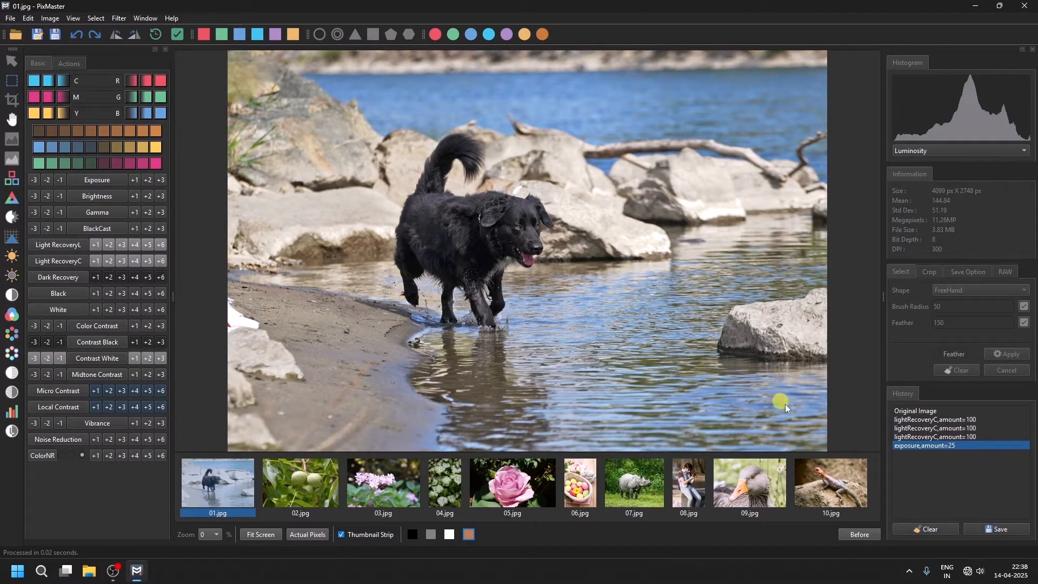
Compare the edited photo with its original several times, then save it.
left_click(860, 535)
left_click(859, 535)
left_click(860, 534)
left_click(860, 534)
left_click(8, 19)
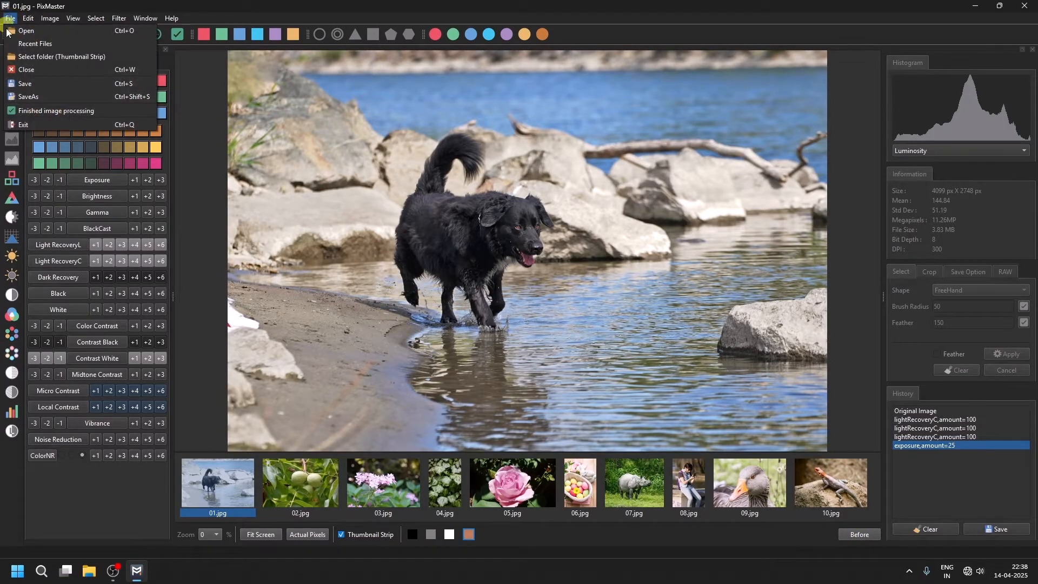
left_click(24, 85)
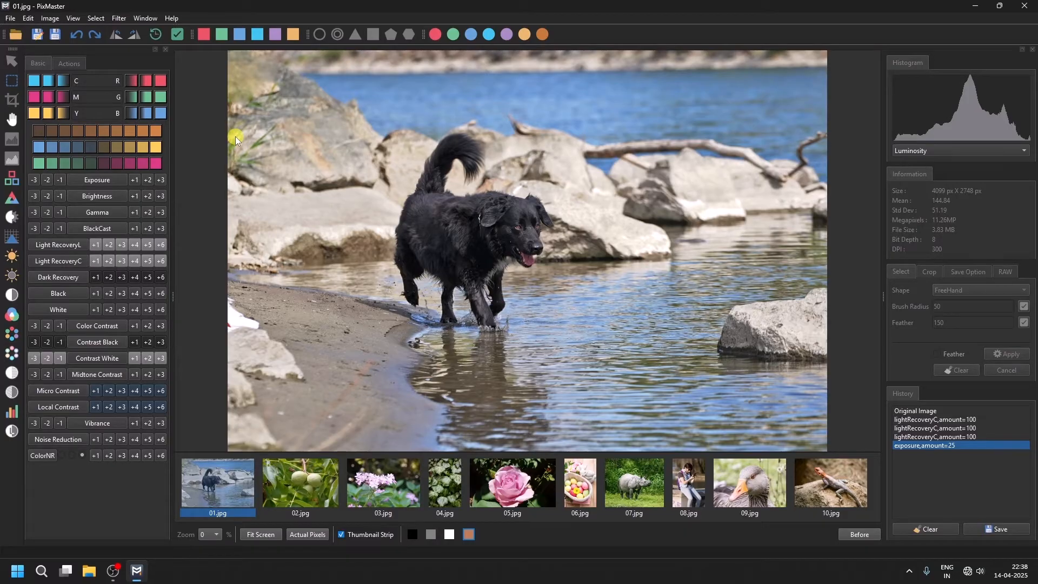
Open 02.jpg, apply the previous image's corrections, and compare it with the original.
left_click(303, 481)
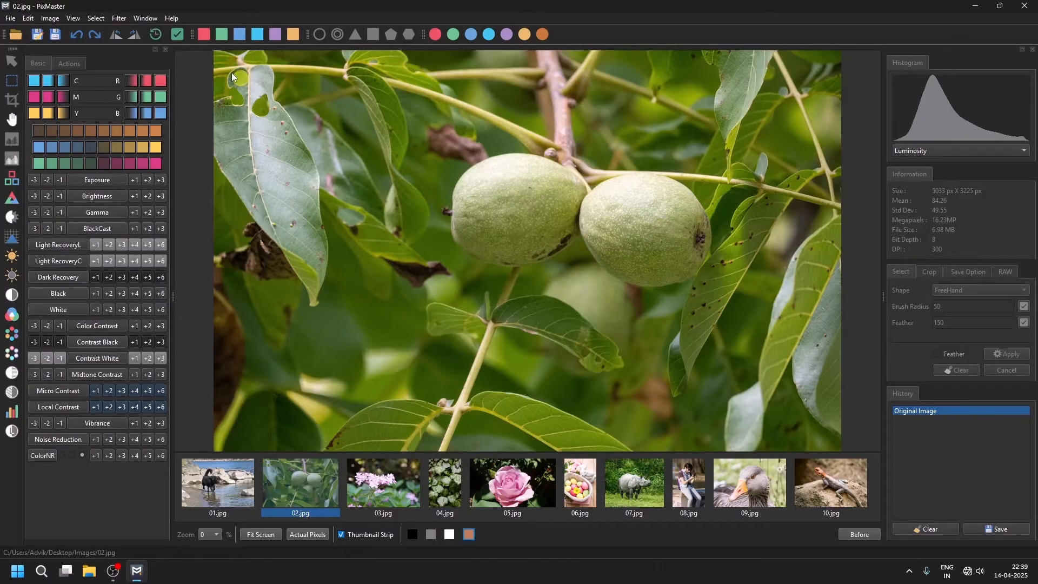
left_click(156, 36)
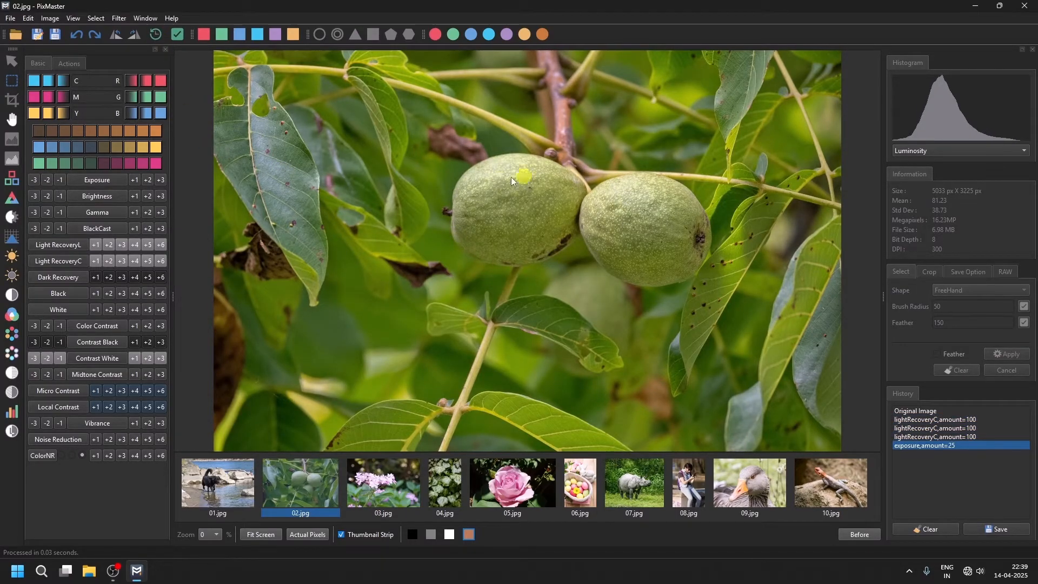
left_click(861, 539)
left_click(862, 535)
Set the save suffix to -final and save the walnut image.
left_click(960, 274)
left_click(928, 327)
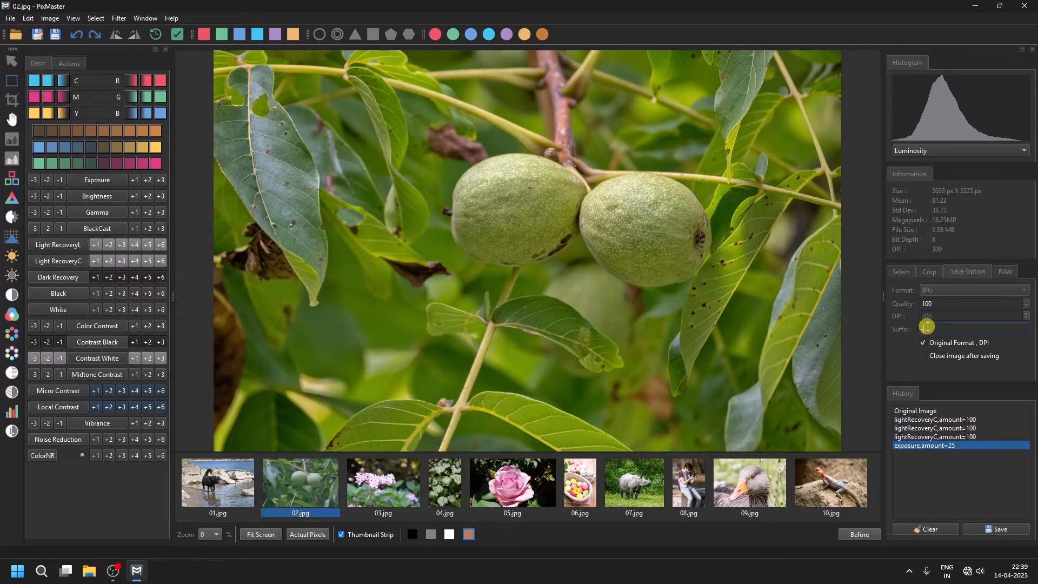
type("-final")
left_click(56, 36)
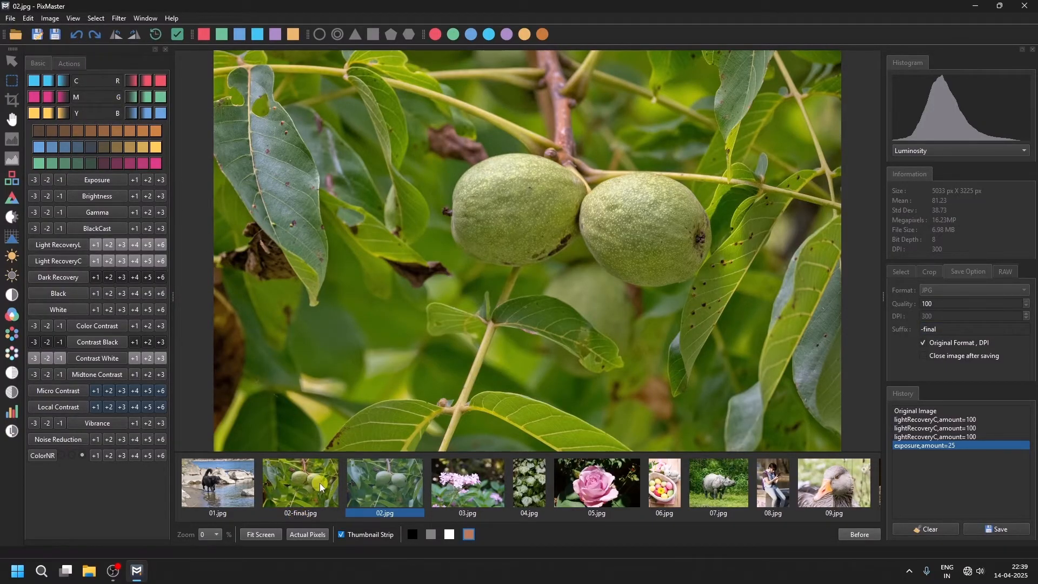
Compare the saved 02-final.jpg with the original 02.jpg.
left_click(320, 482)
left_click(375, 487)
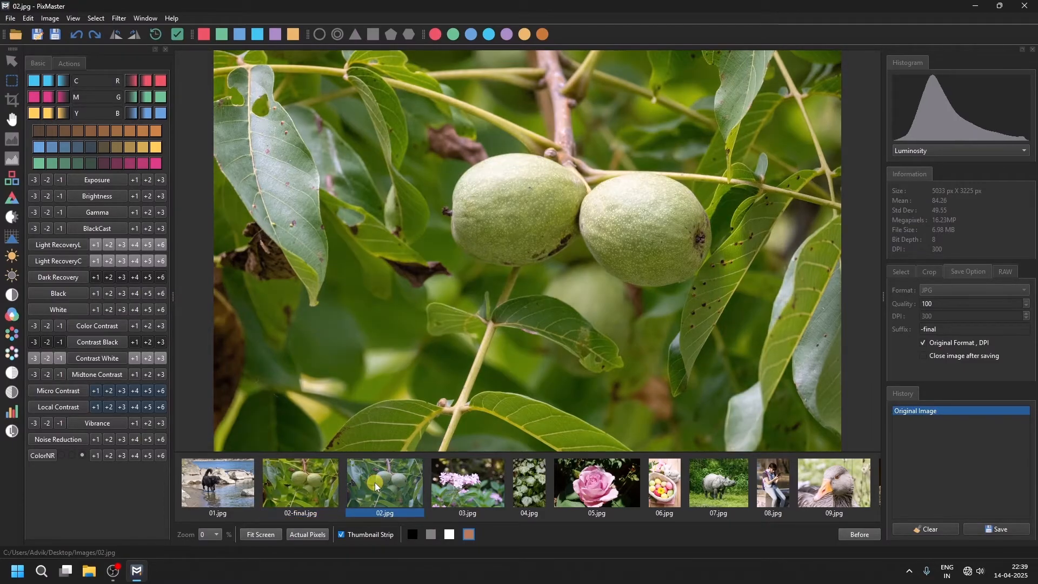
left_click(314, 488)
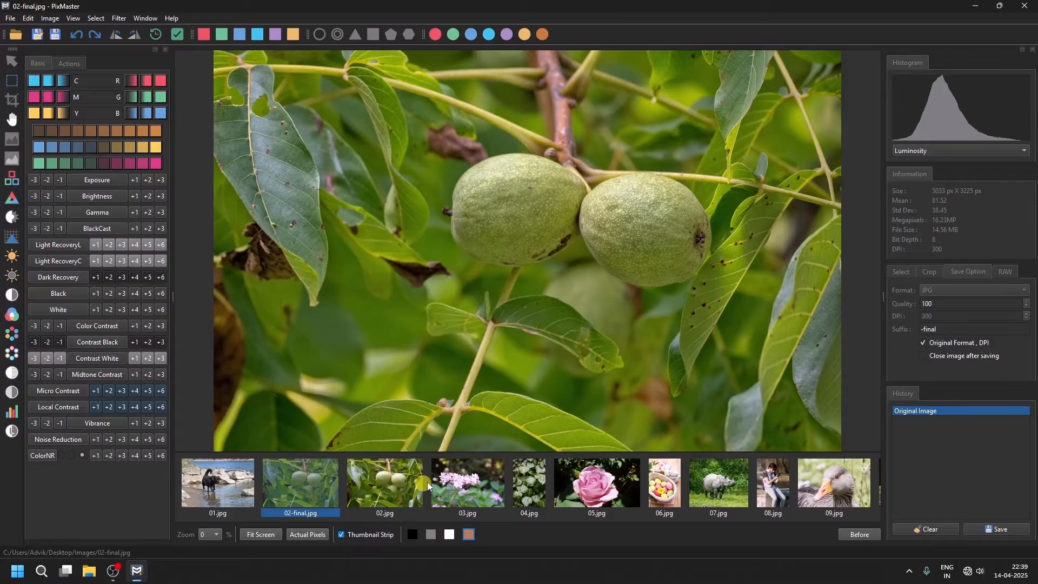
Open 03.jpg and apply the previous image's corrections to it.
left_click(469, 484)
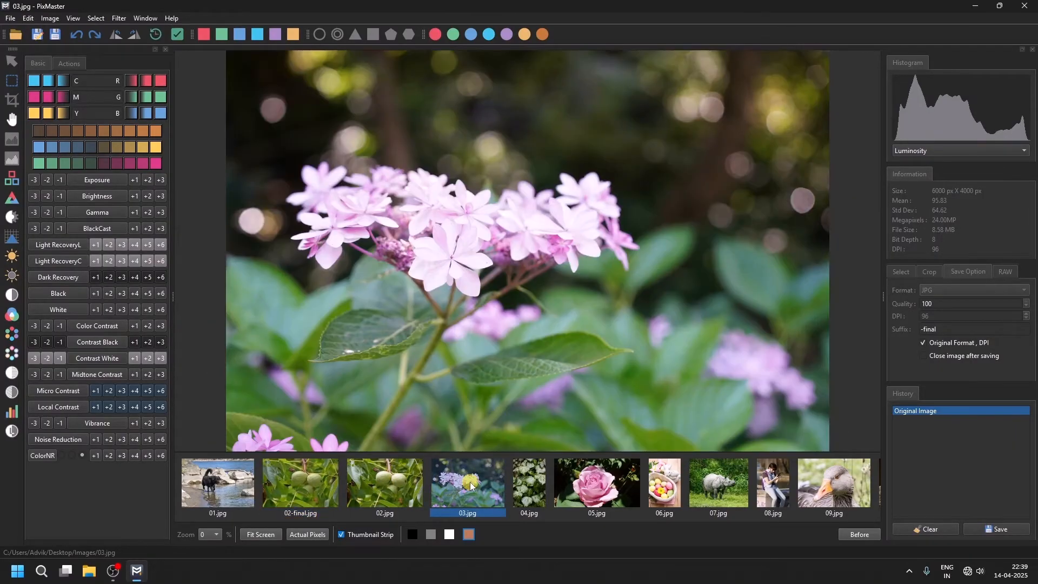
left_click(277, 238)
left_click(153, 34)
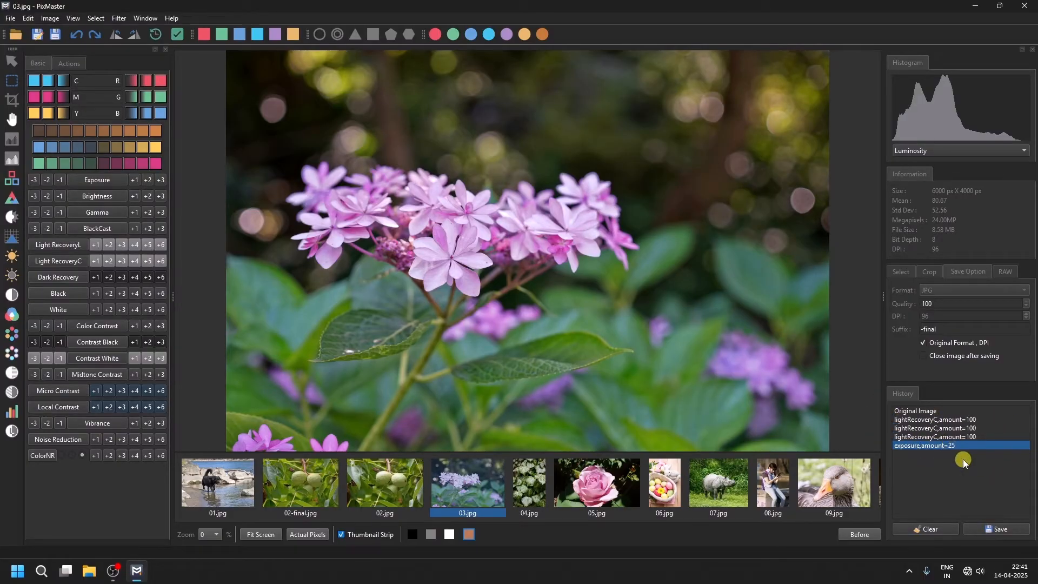
Store the current adjustment history in Custom Button 1.
left_click(317, 34, "alt")
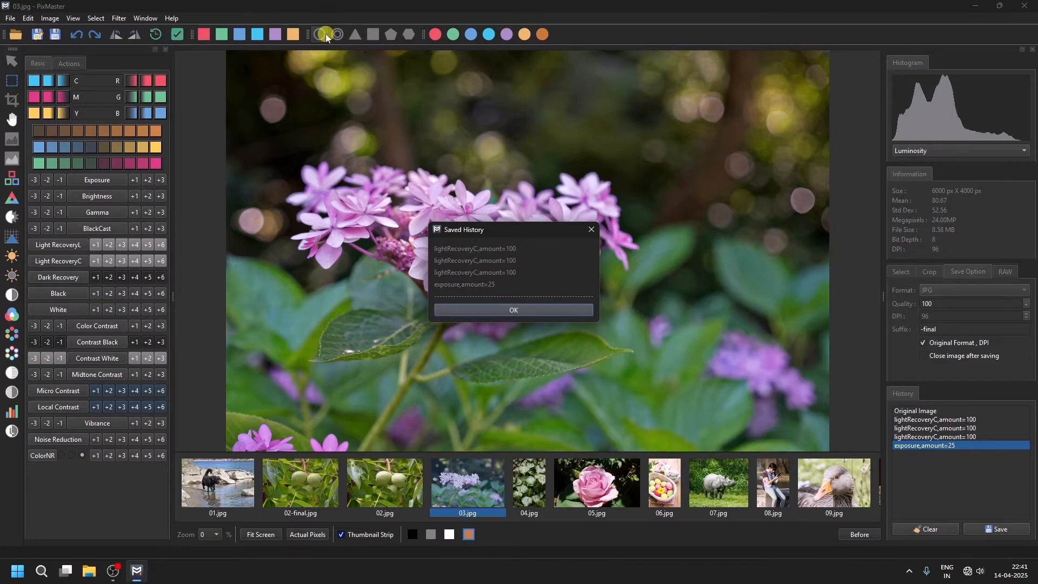
left_click(508, 308)
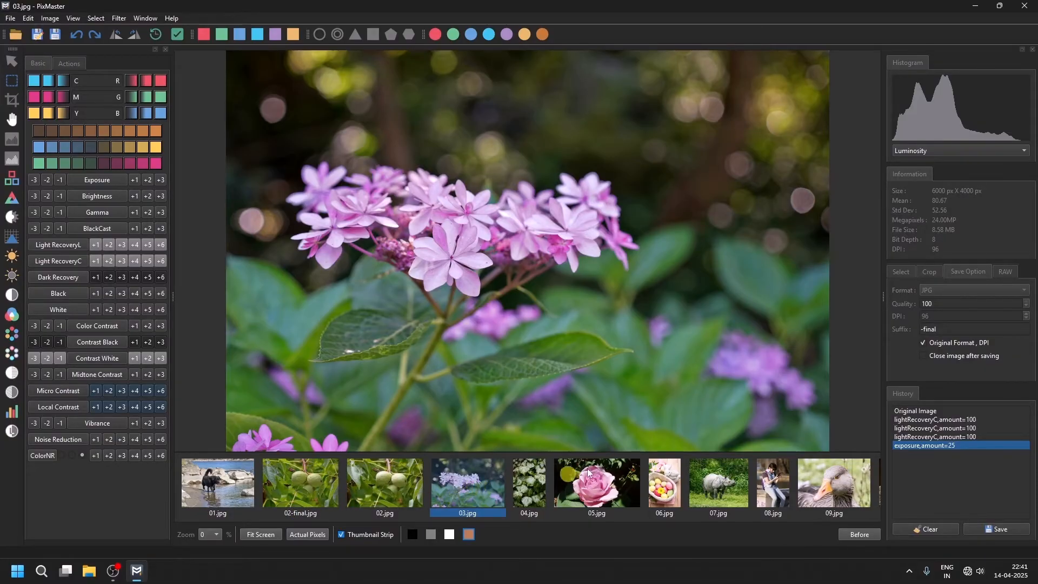
Untick Original Format, DPI and set the save format to TIF.
left_click(924, 342)
left_click(930, 291)
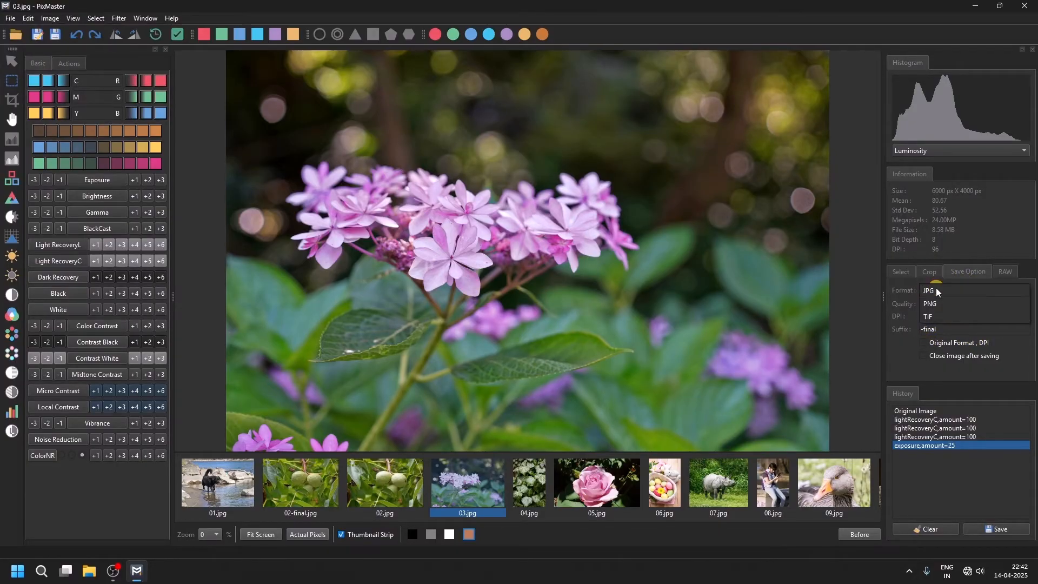
left_click(932, 315)
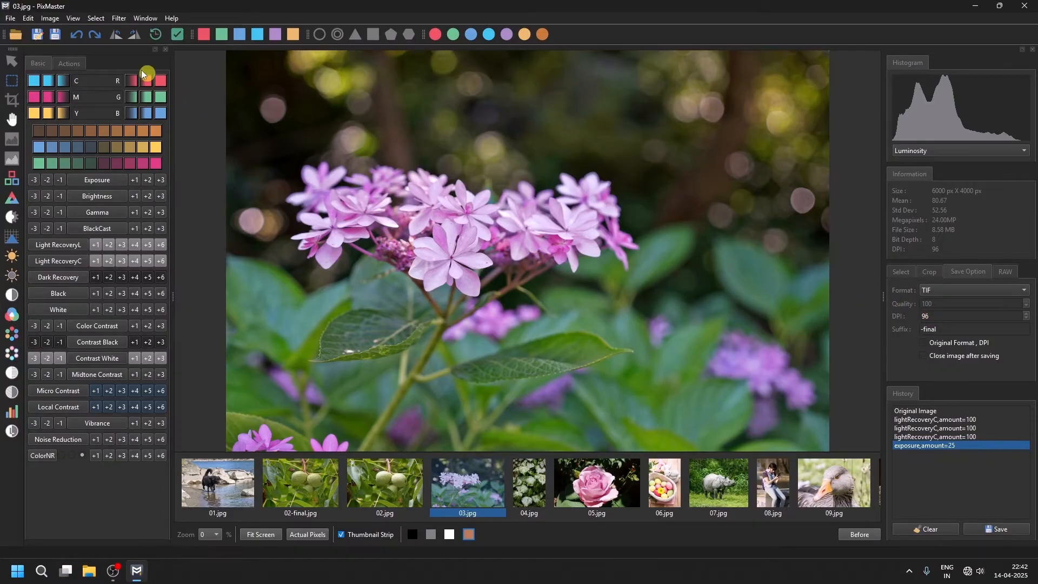
Save the flower image and compare 03-final.tif with 03.jpg.
left_click(60, 34)
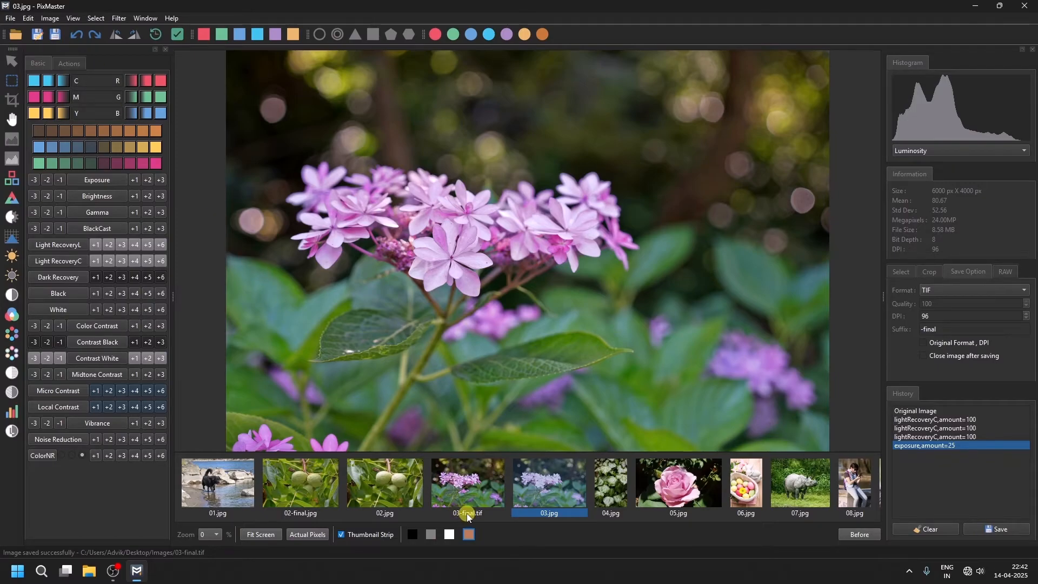
left_click(484, 482)
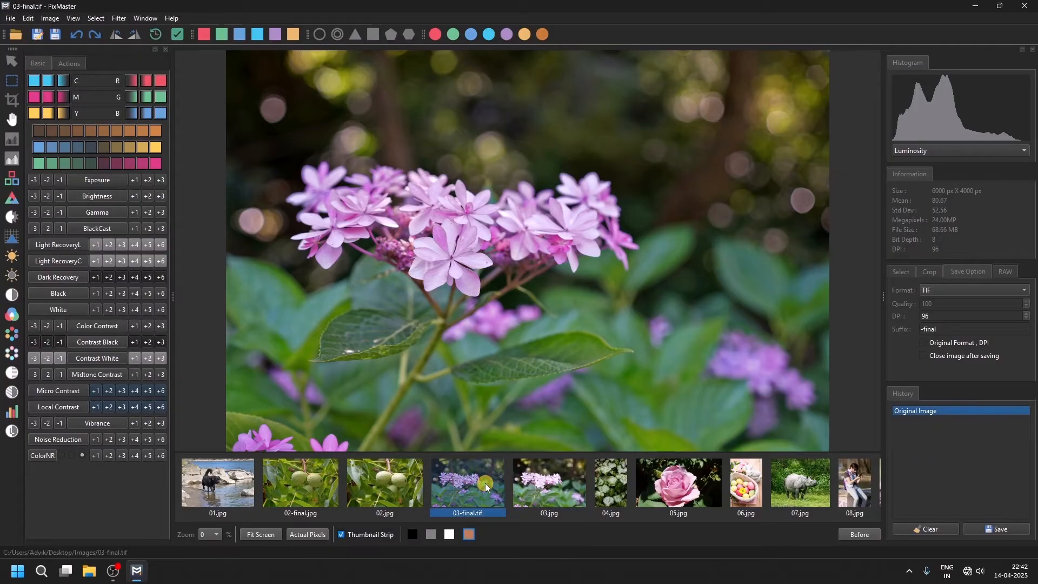
left_click(539, 479)
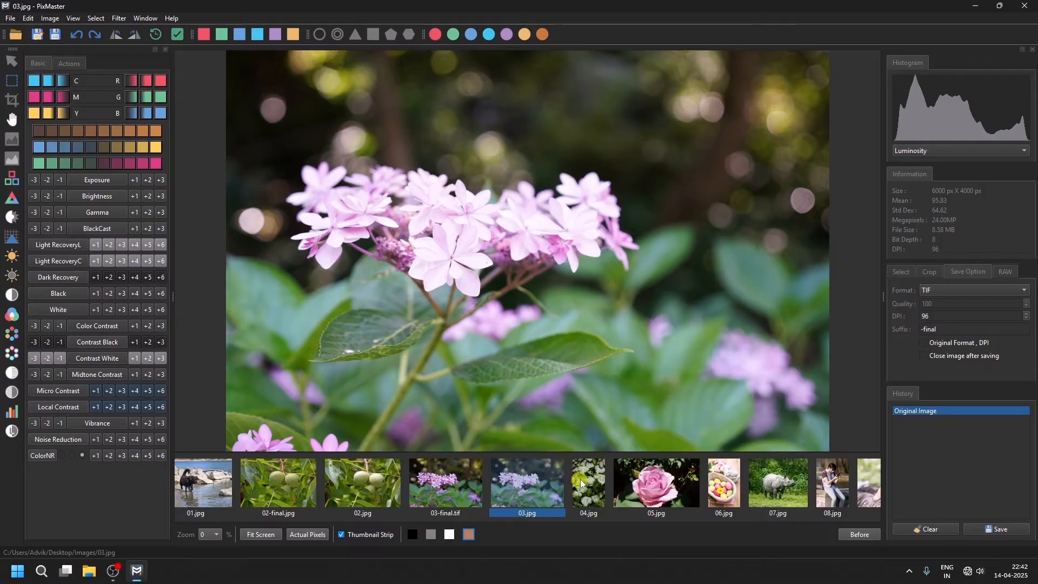
Open 04.jpg and apply the Custom Button 1 adjustments to it.
left_click(589, 482)
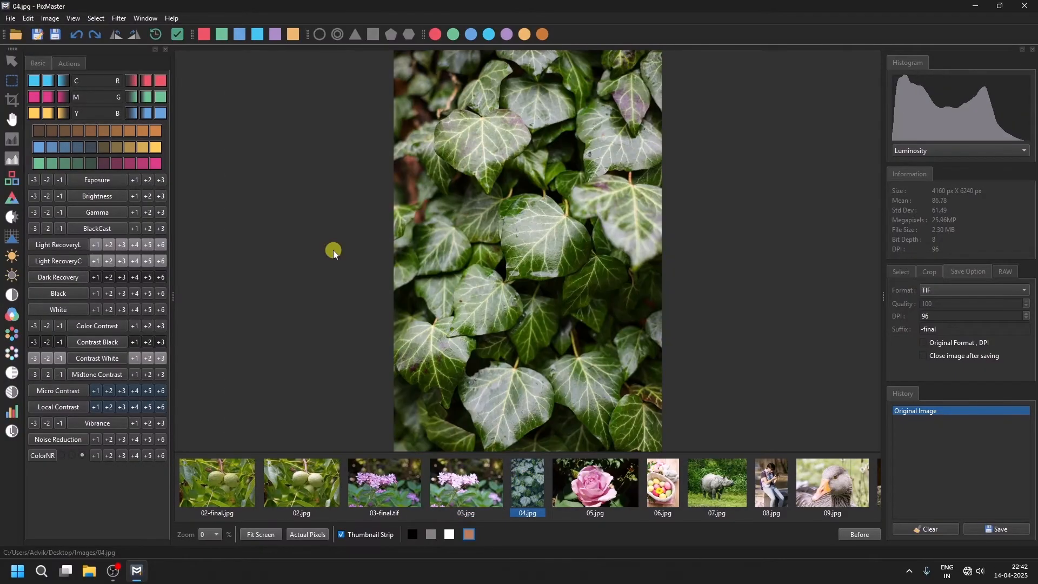
left_click(318, 34)
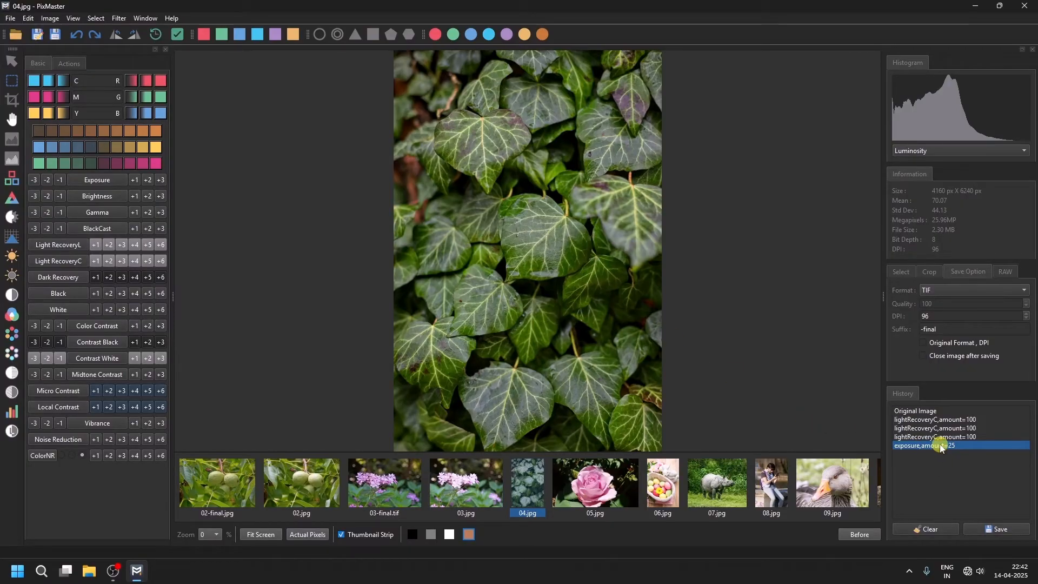
Add a new action named action1.
left_click(69, 65)
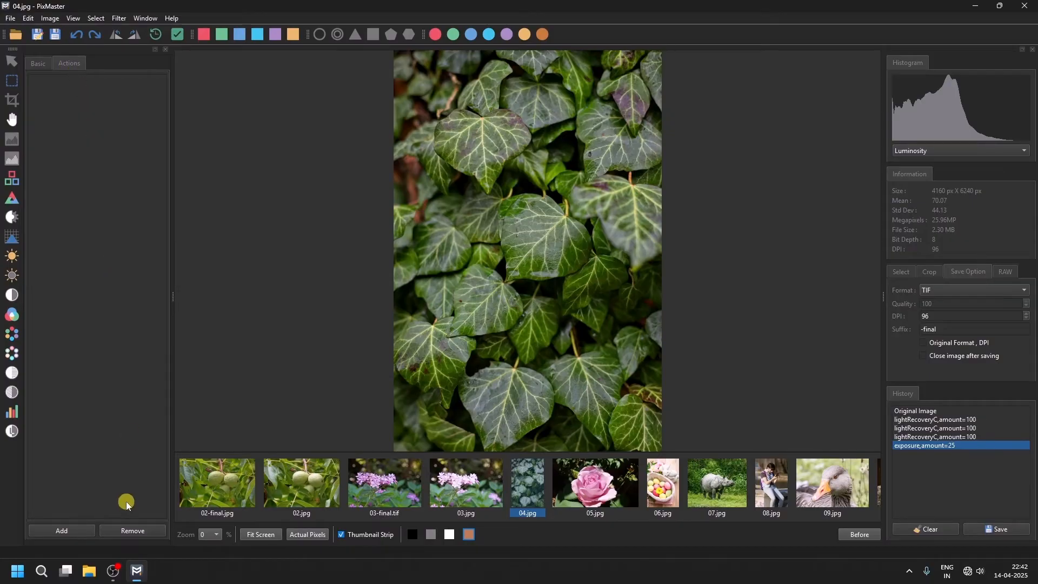
left_click(75, 533)
type("action1")
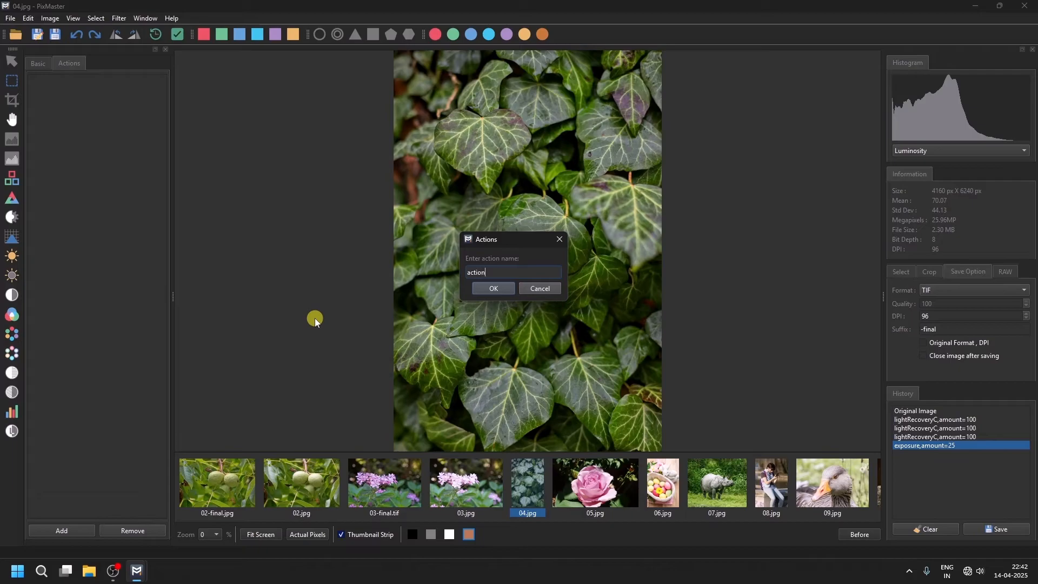
left_click(494, 289)
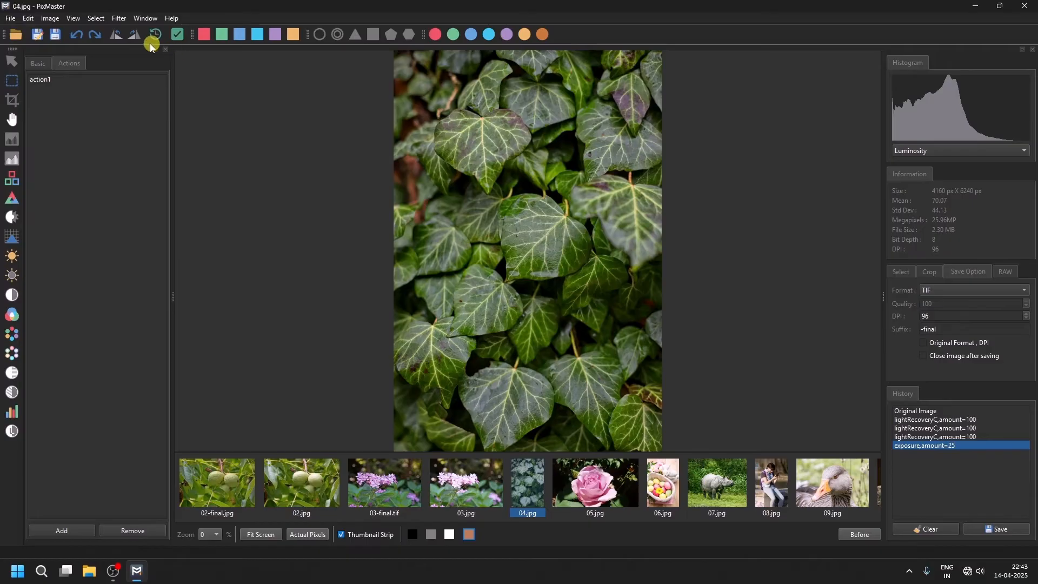
Save the ivy image with the current save options and open 05.jpg.
left_click(52, 34)
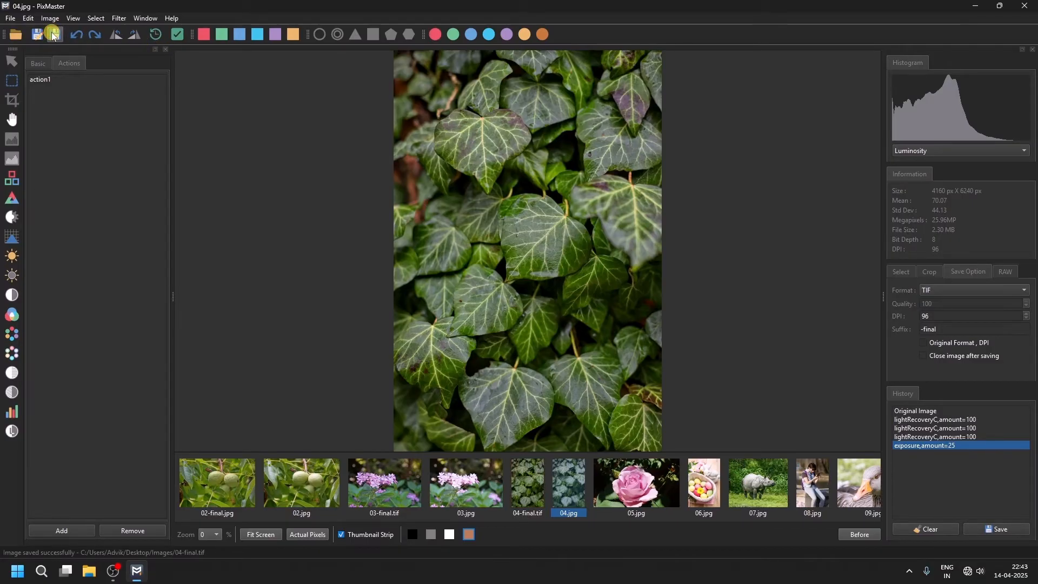
left_click(632, 483)
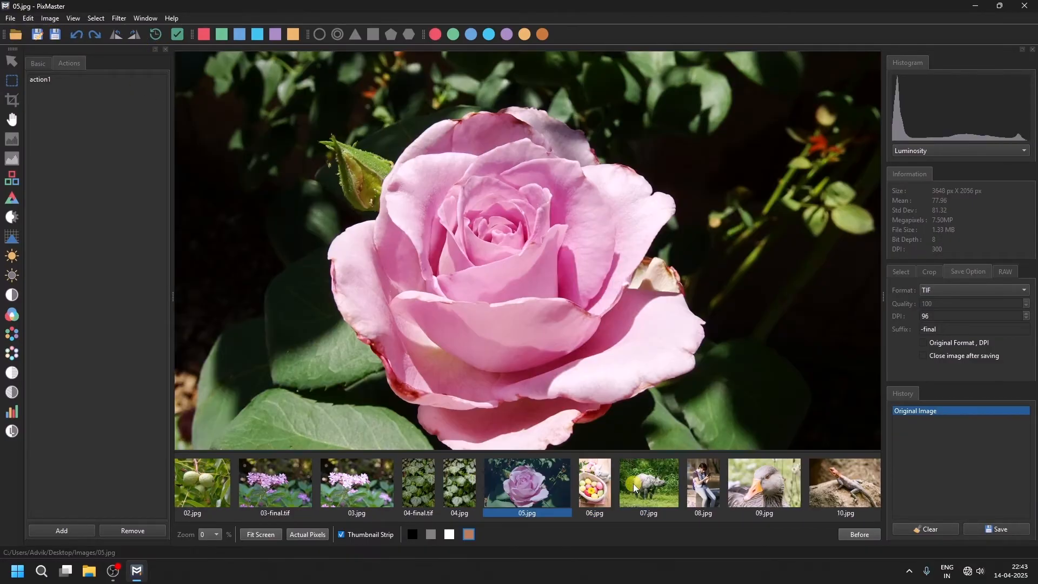
Apply action1 to the rose image and compare it with the original using Before.
double_click(37, 79)
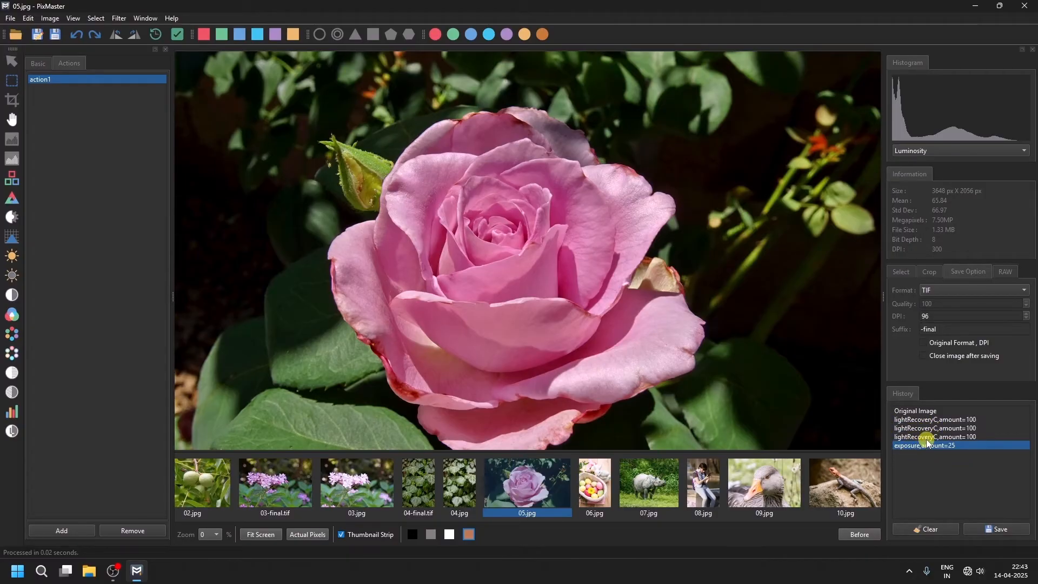
left_click(855, 533)
left_click(855, 533)
left_click(856, 535)
left_click(856, 534)
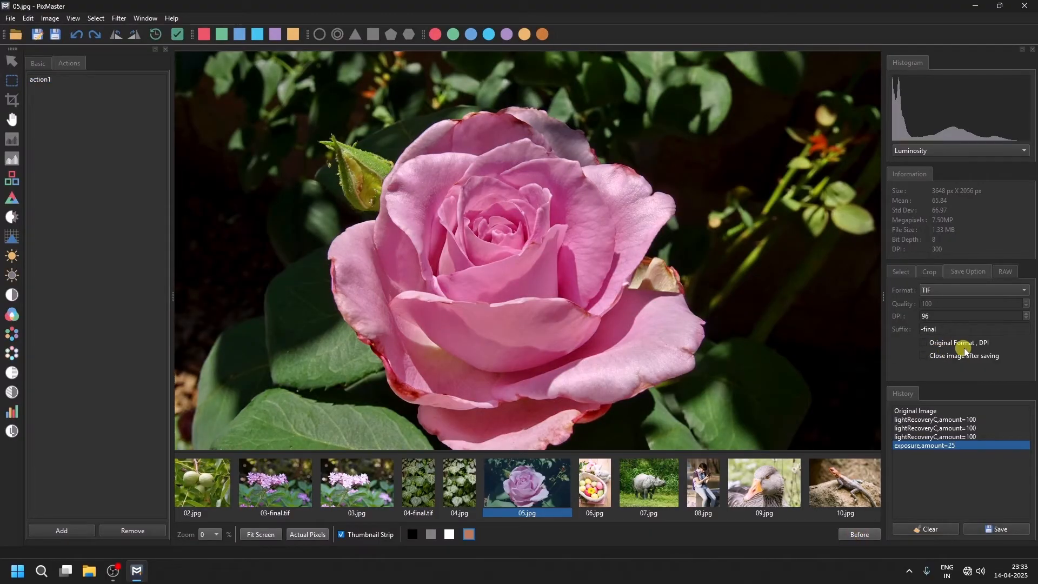
Enable the Original Format, DPI save option and save the rose image.
left_click(923, 344)
left_click(57, 35)
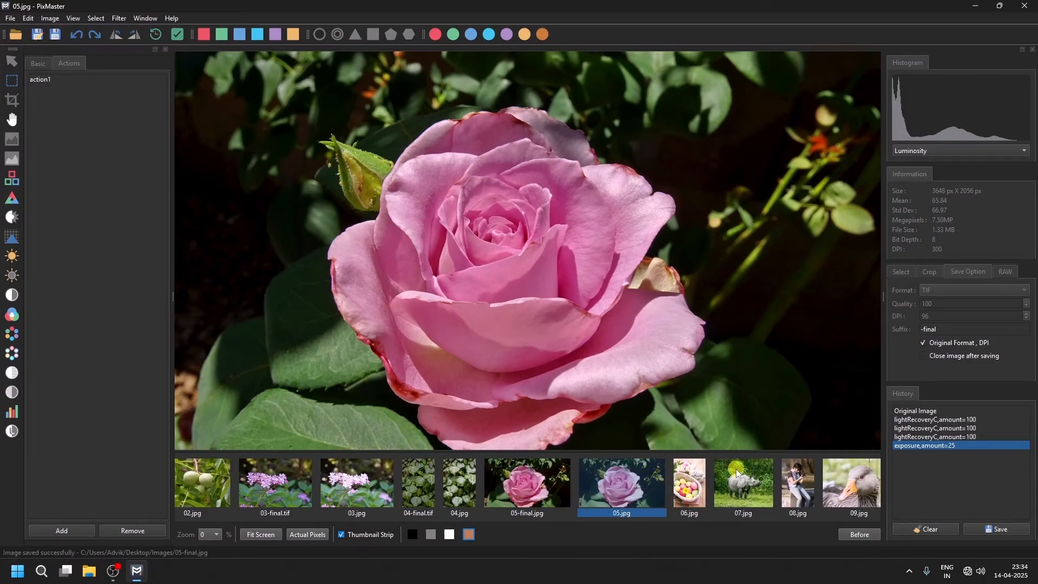
Open 07.jpg and apply action1 to the rhino image.
left_click(743, 483)
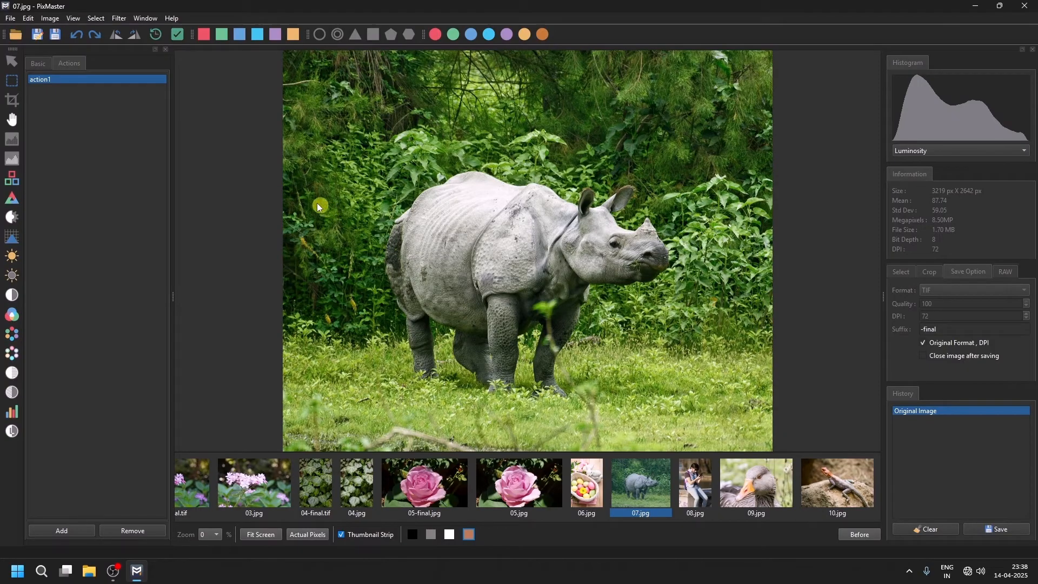
double_click(115, 79)
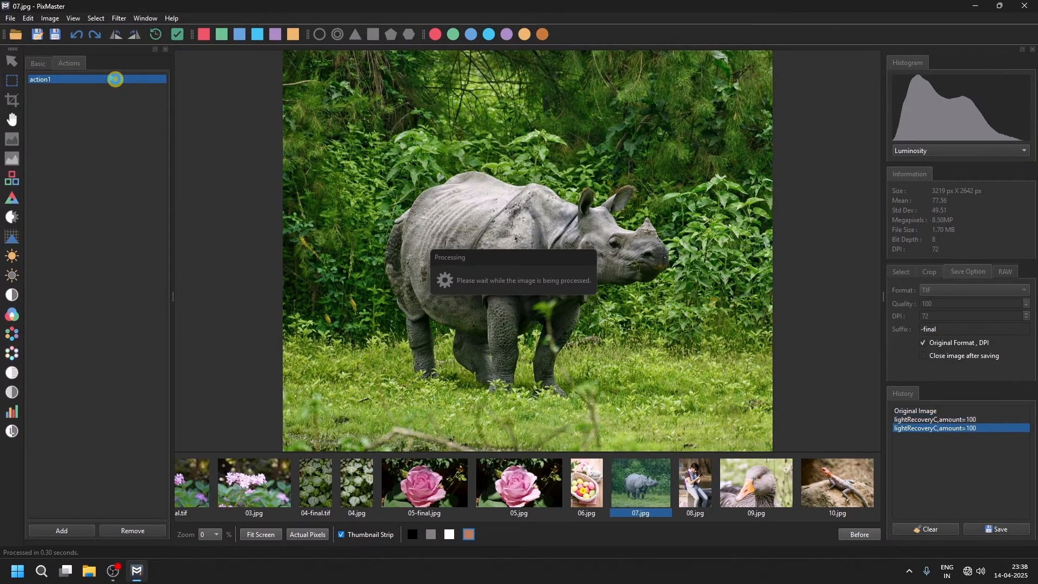
Apply Light Recovery at 100 to the rhino image, then undo it.
left_click(13, 391)
left_click_drag(720, 82, 842, 87)
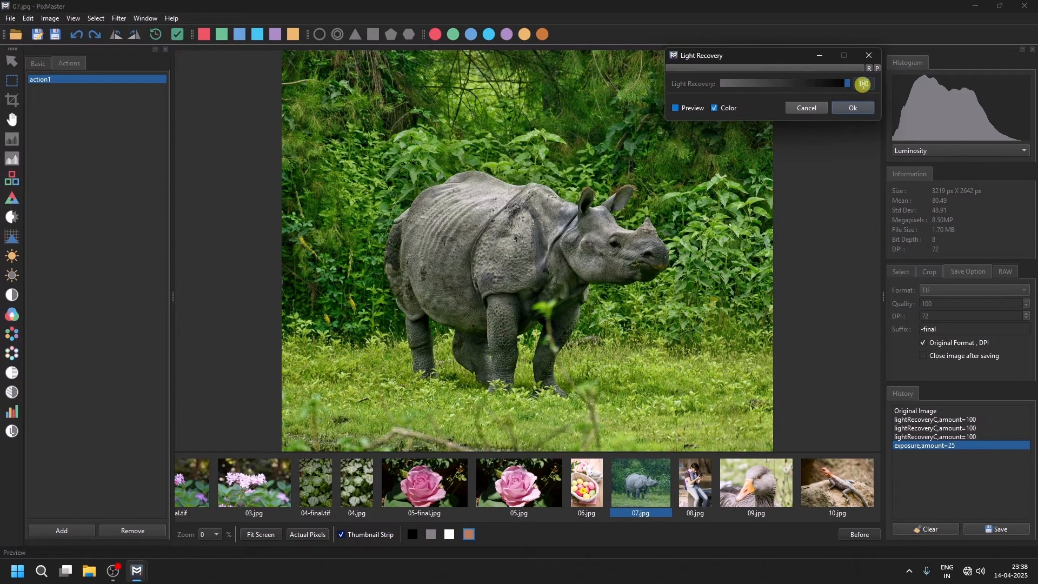
double_click(864, 84)
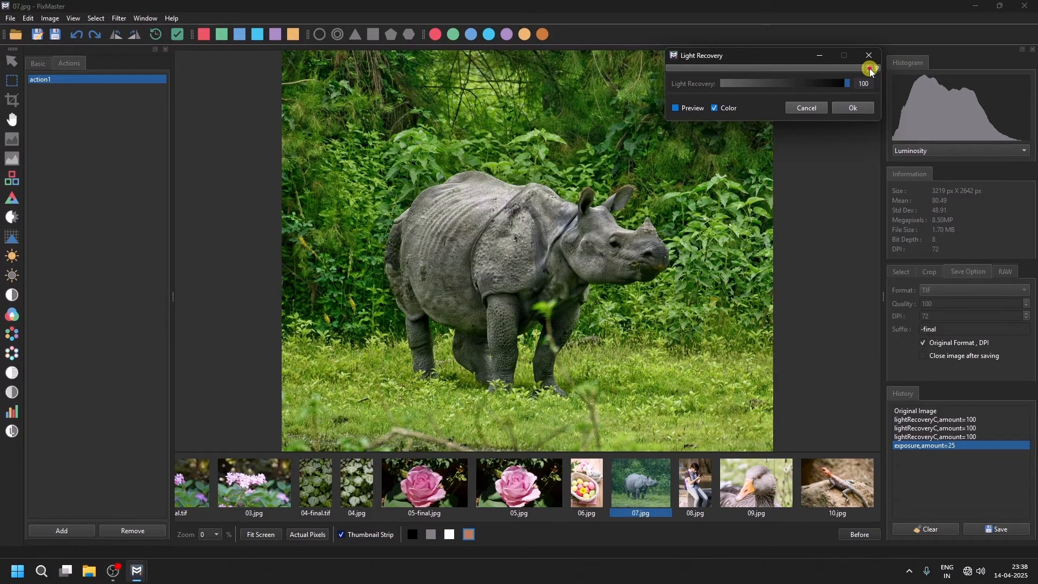
left_click(869, 69)
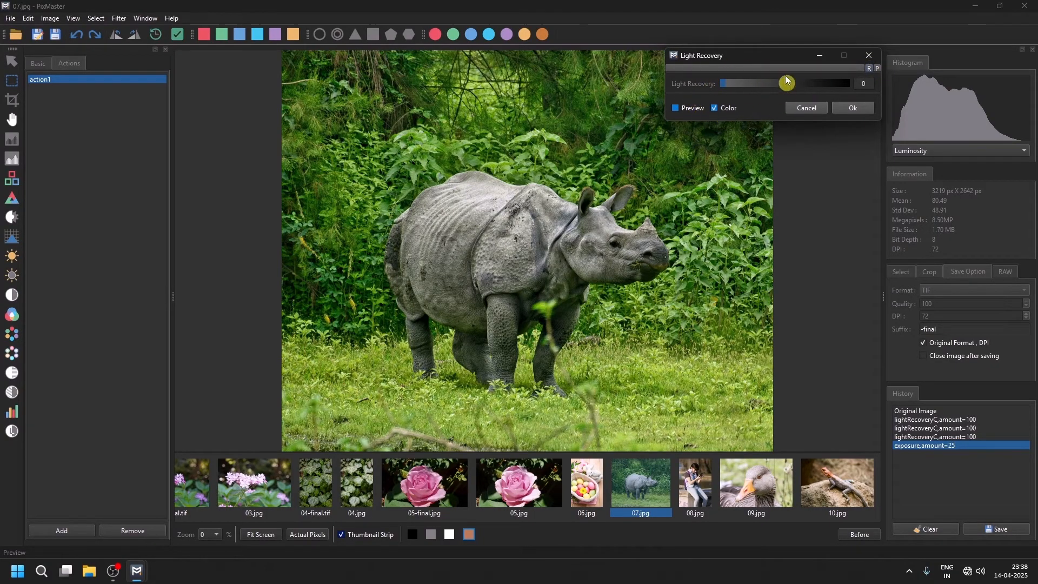
left_click_drag(721, 83, 894, 81)
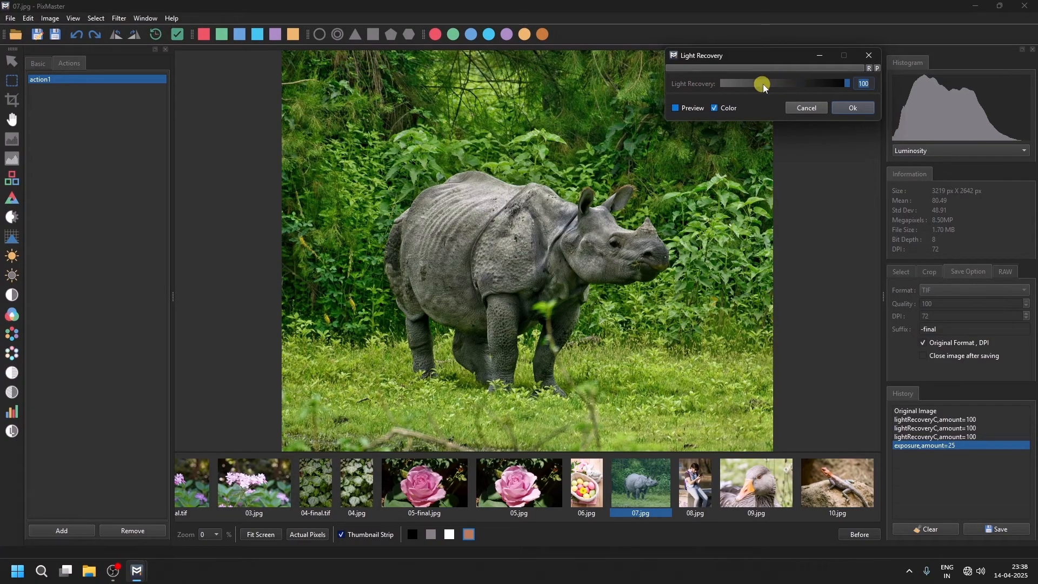
double_click(690, 83)
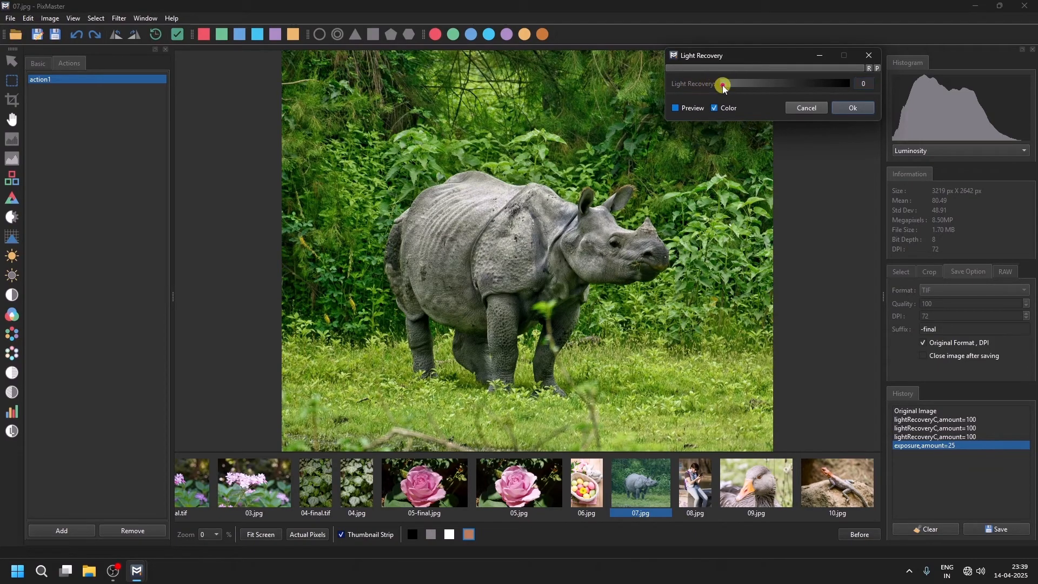
left_click_drag(722, 83, 881, 83)
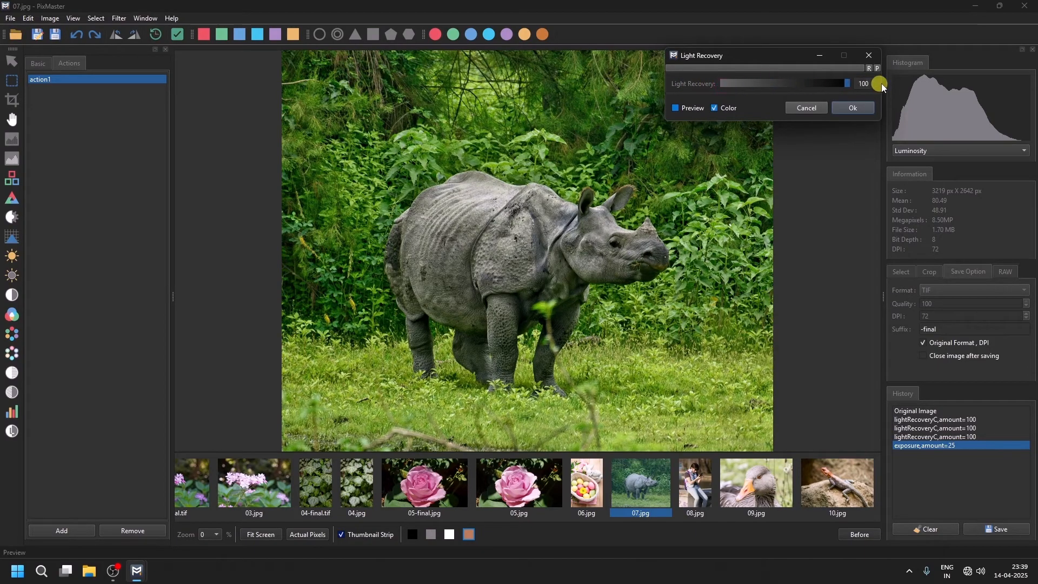
left_click(859, 107)
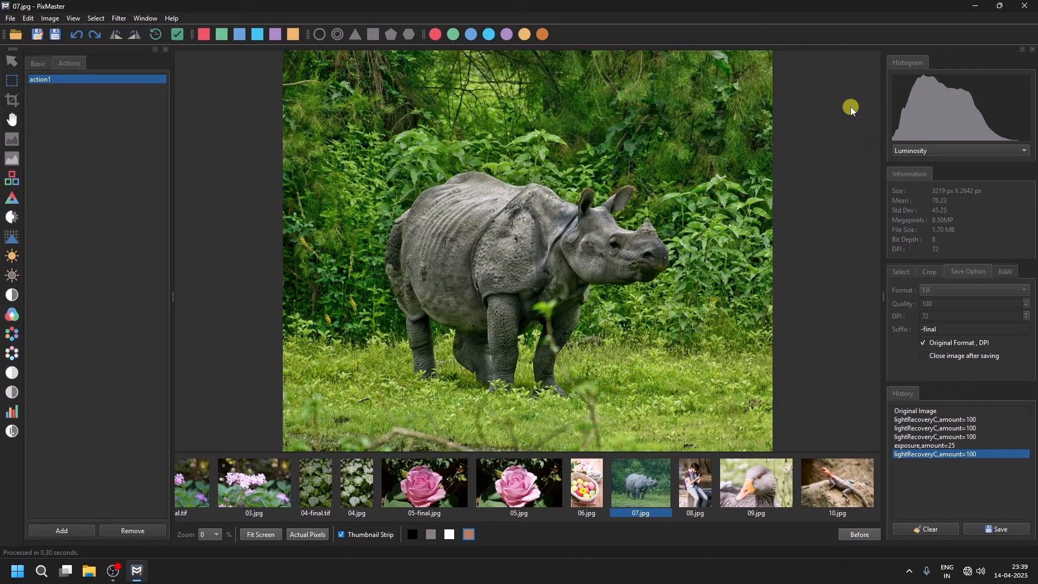
left_click(75, 36)
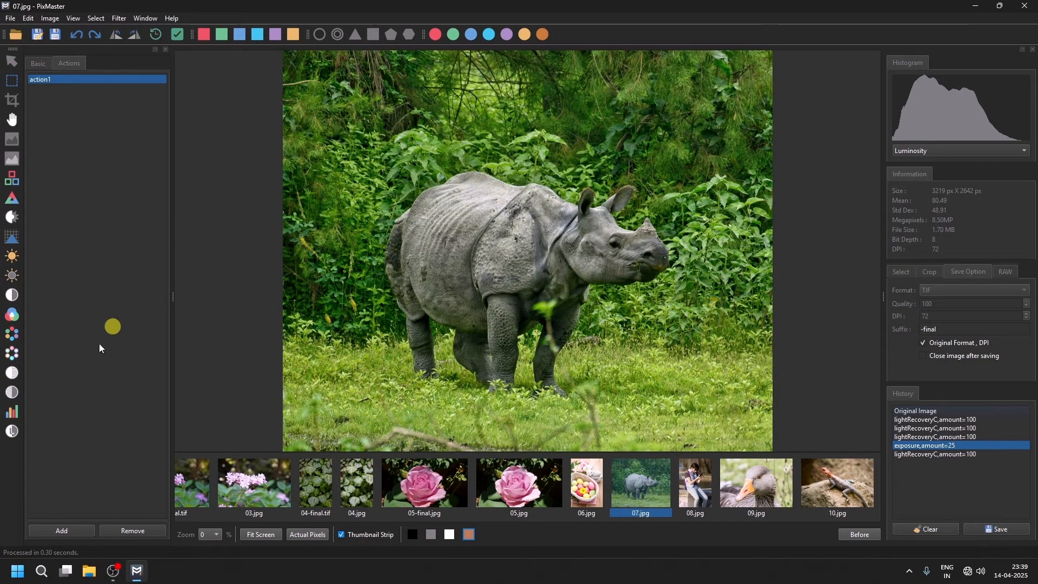
Reapply Light Recovery by loading its previous settings, and compare the result with the original.
left_click(9, 396)
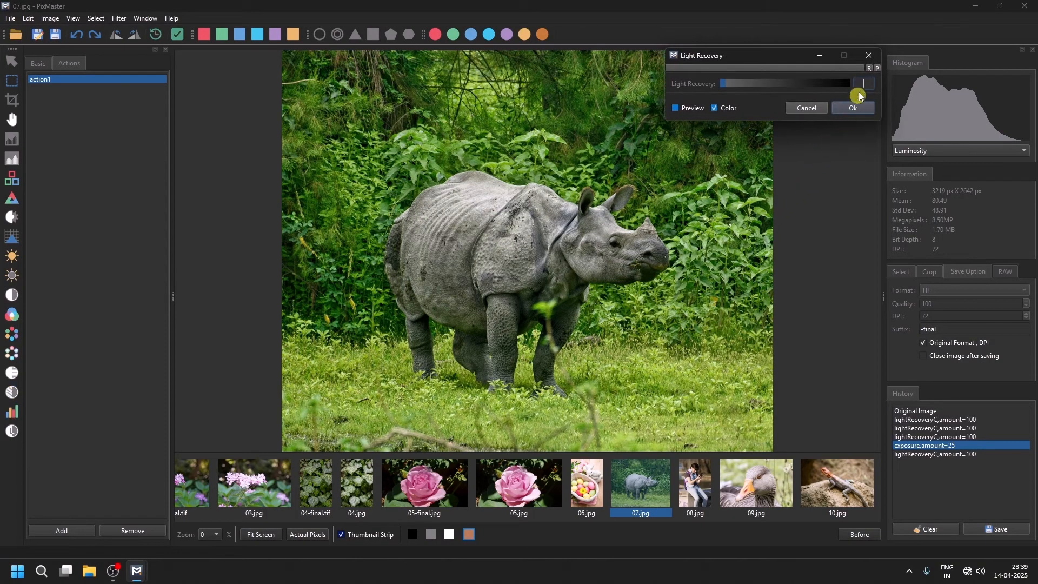
left_click(876, 69)
left_click(877, 69)
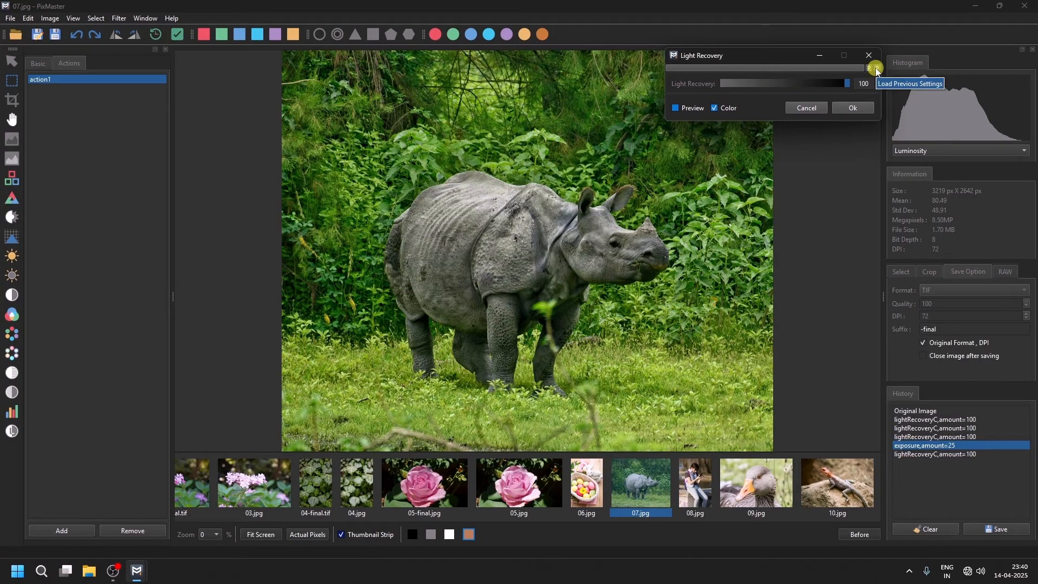
key("ctrl+p")
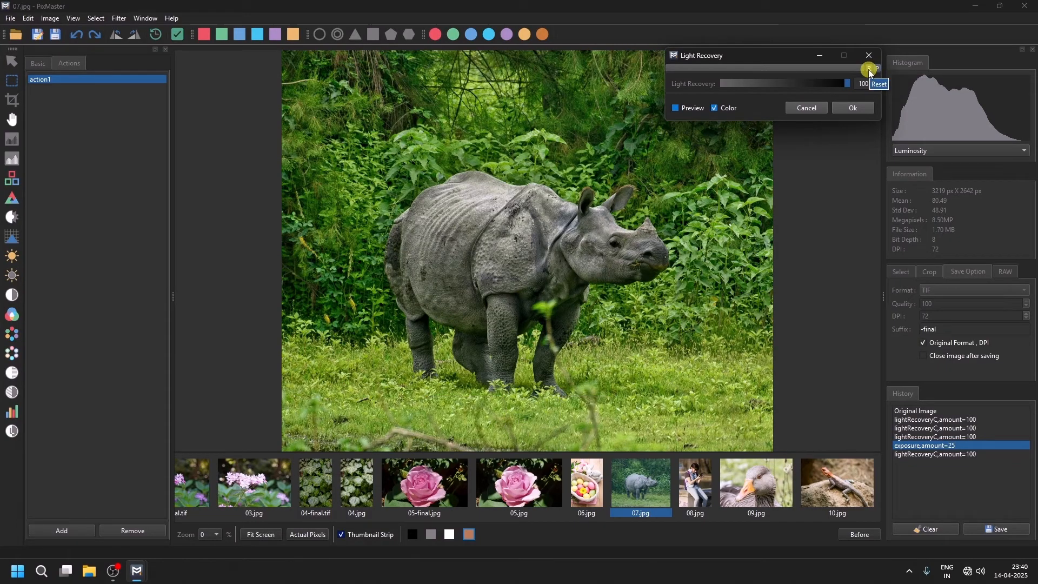
key("ctrl+r")
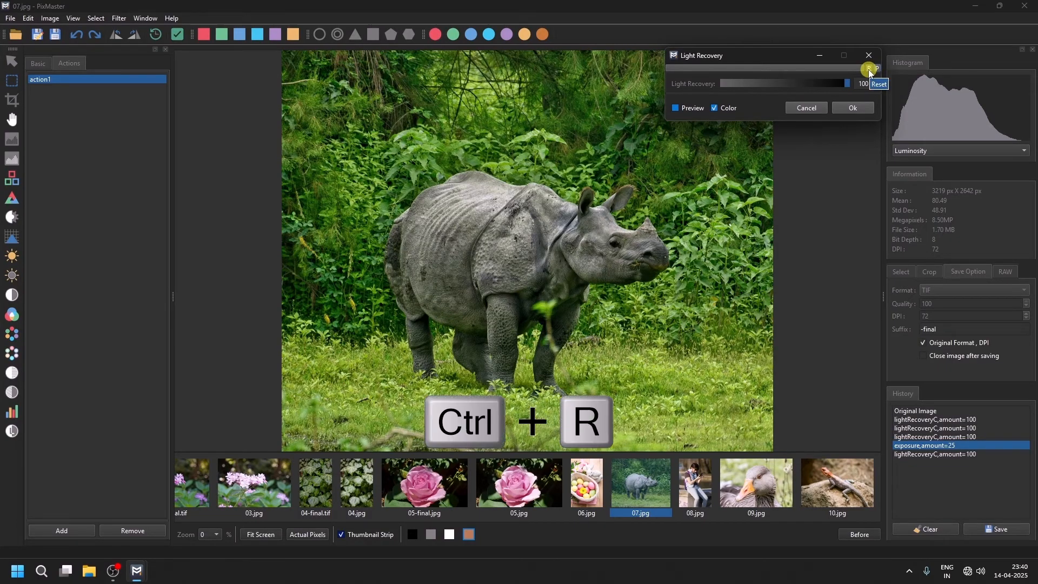
left_click(850, 108)
left_click_drag(865, 535, 863, 535)
left_click(864, 535)
left_click(864, 535)
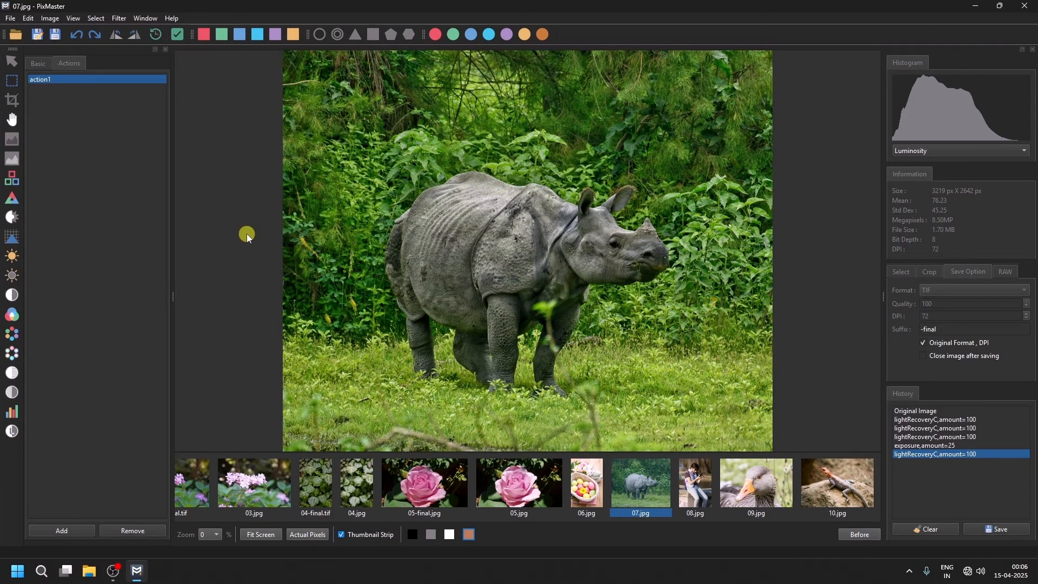
Rotate the rhino image one way and then back again.
left_click(114, 33)
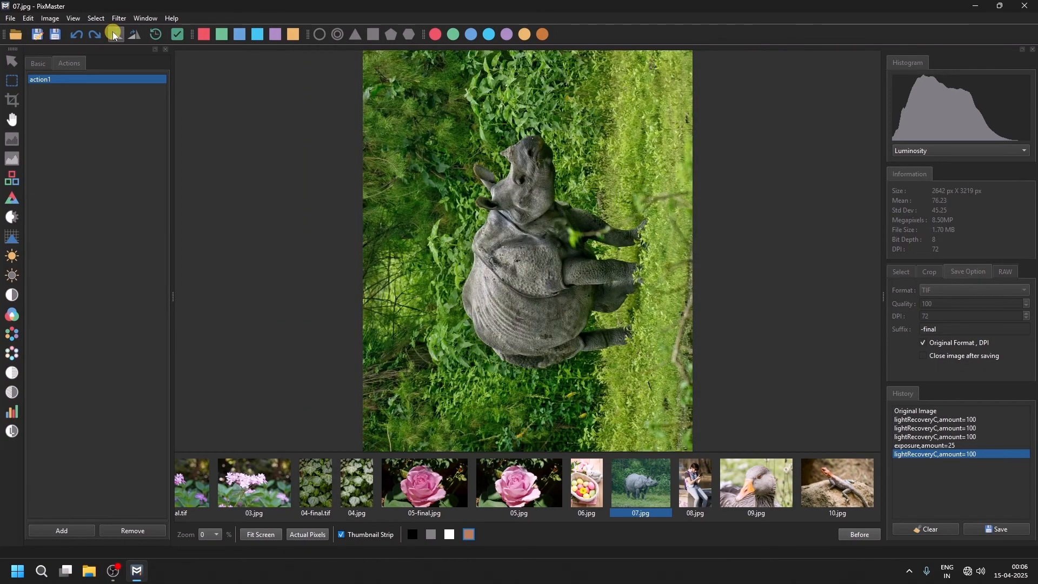
left_click(135, 35)
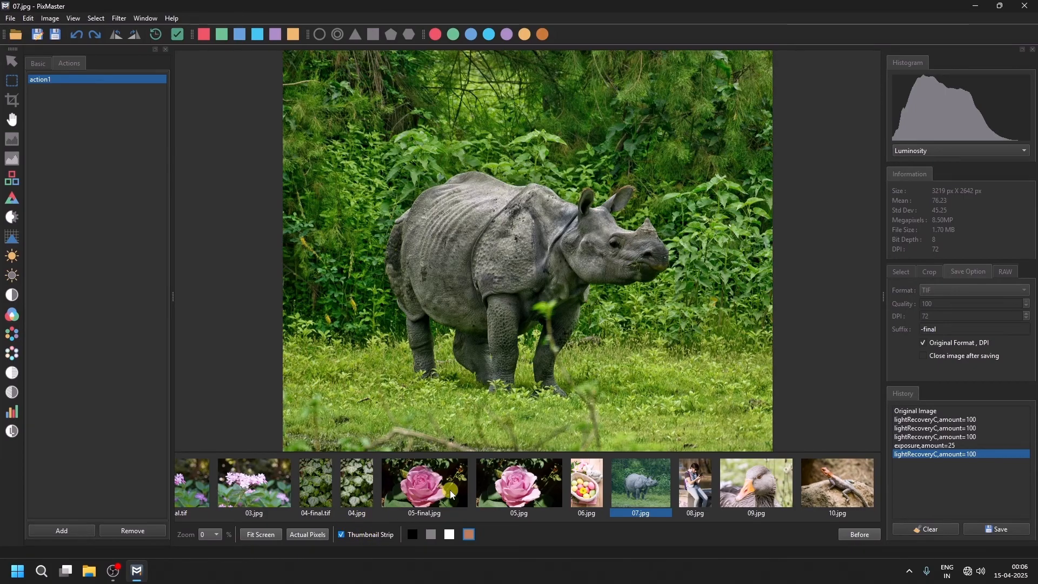
Delete 05-final.jpg from the thumbnail strip's folder.
right_click(419, 482)
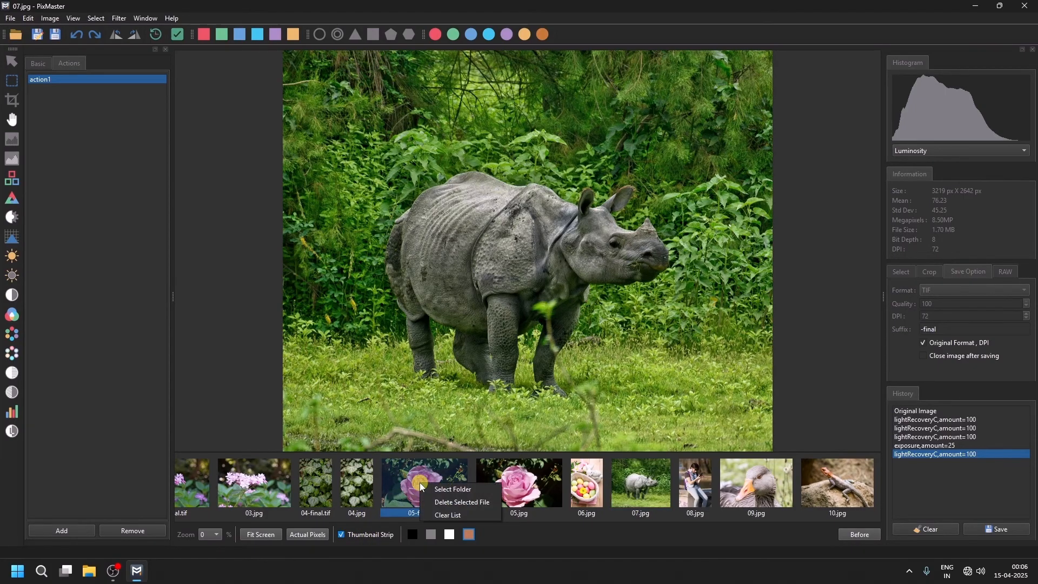
left_click(460, 501)
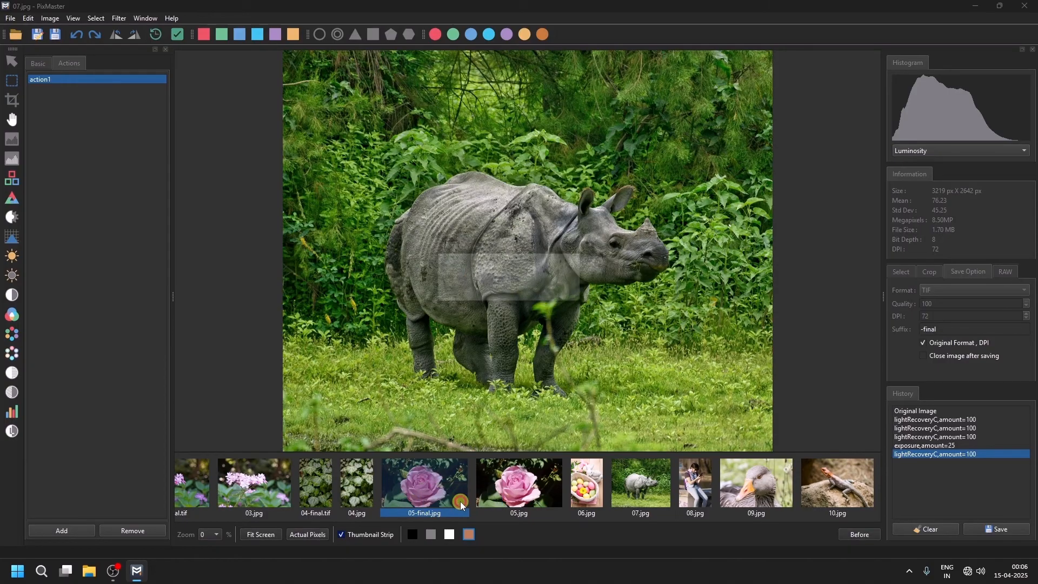
left_click(534, 294)
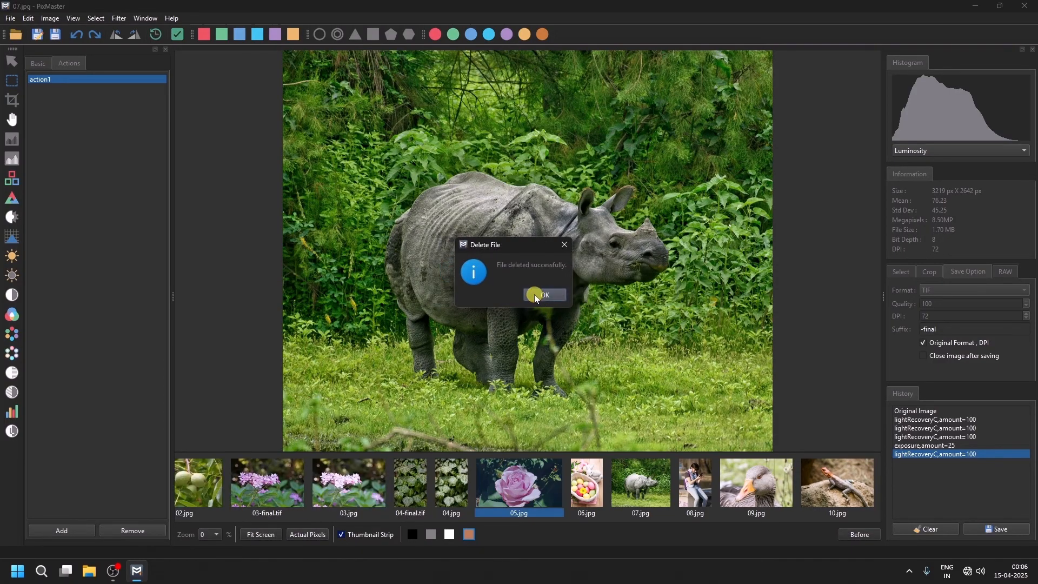
left_click(534, 294)
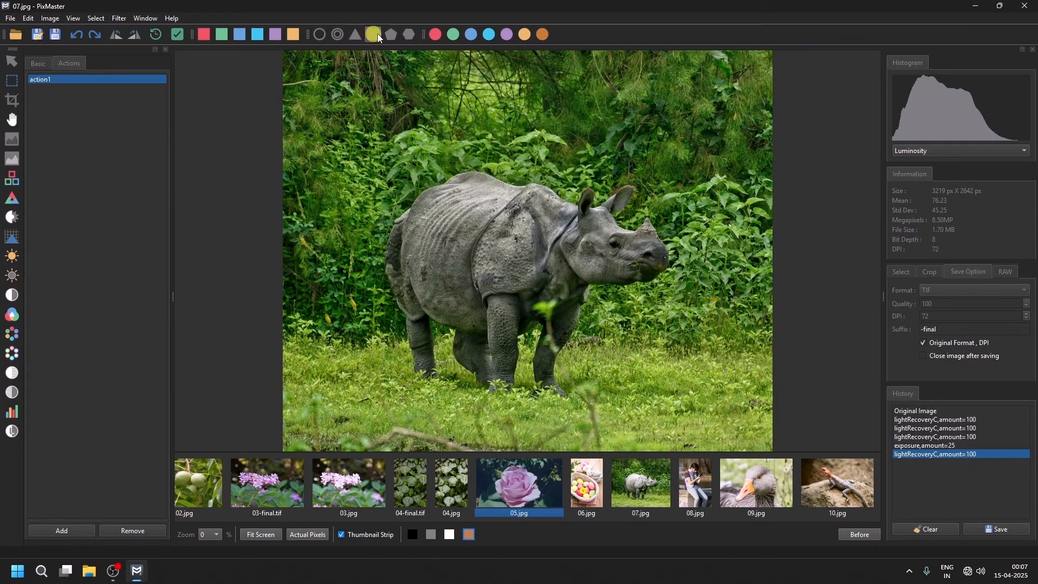
left_click(143, 19)
mouse_move(164, 53)
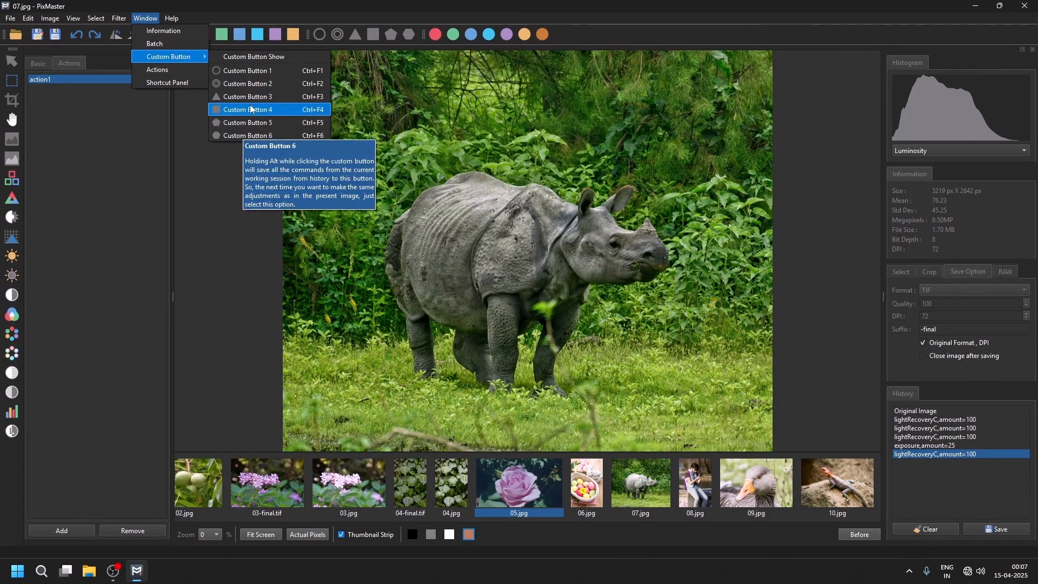
left_click(372, 4)
Clear all images from the thumbnail strip.
right_click(388, 479)
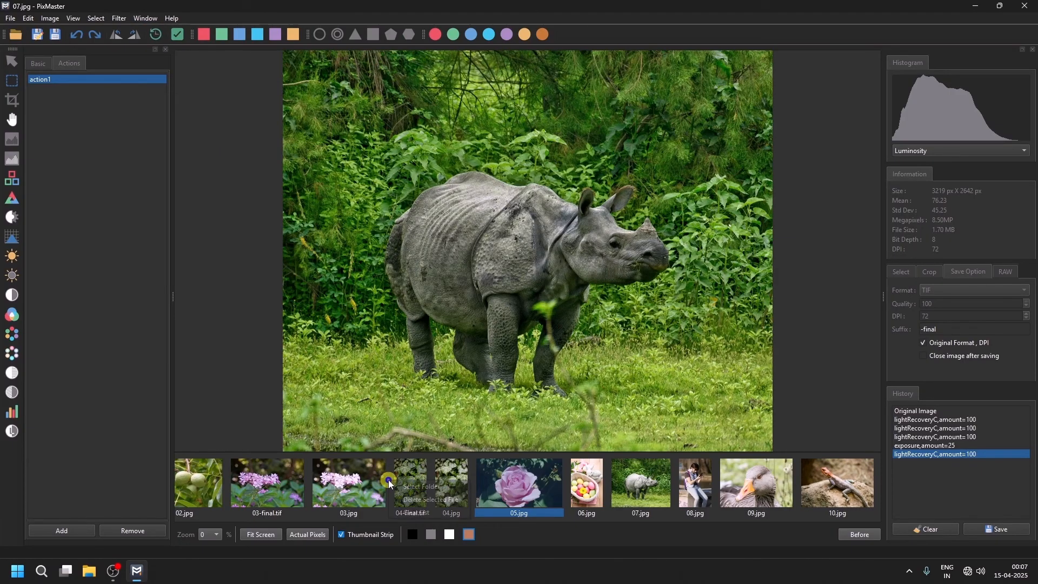
left_click(415, 514)
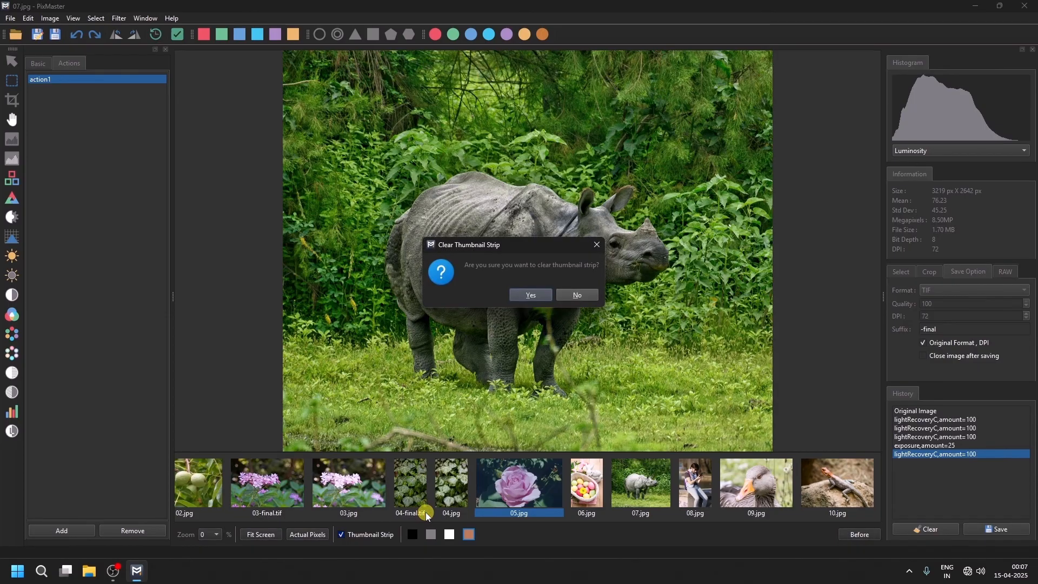
left_click(520, 296)
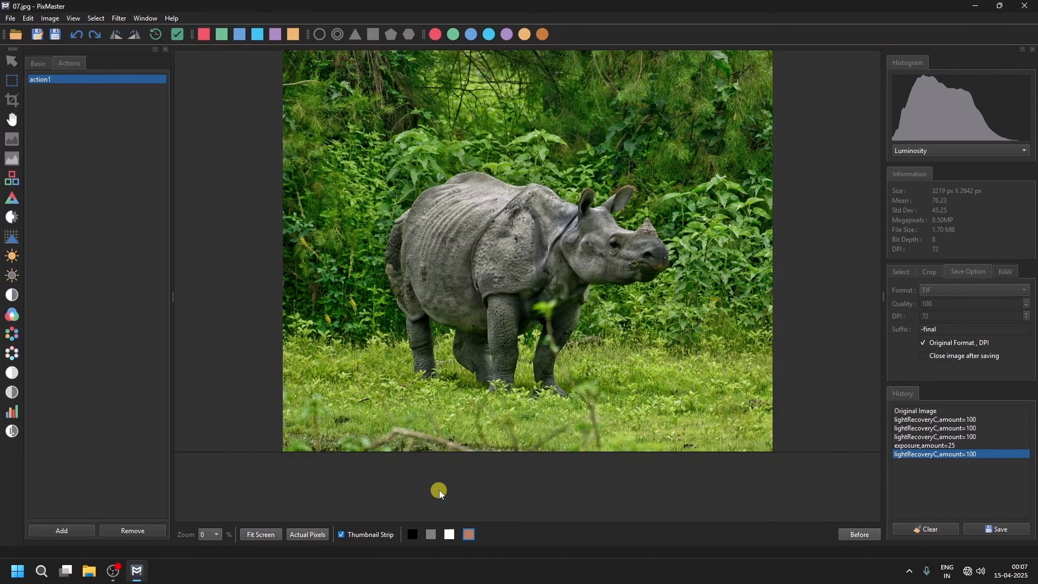
Hide the thumbnail strip and fit the image to the screen.
left_click(342, 535)
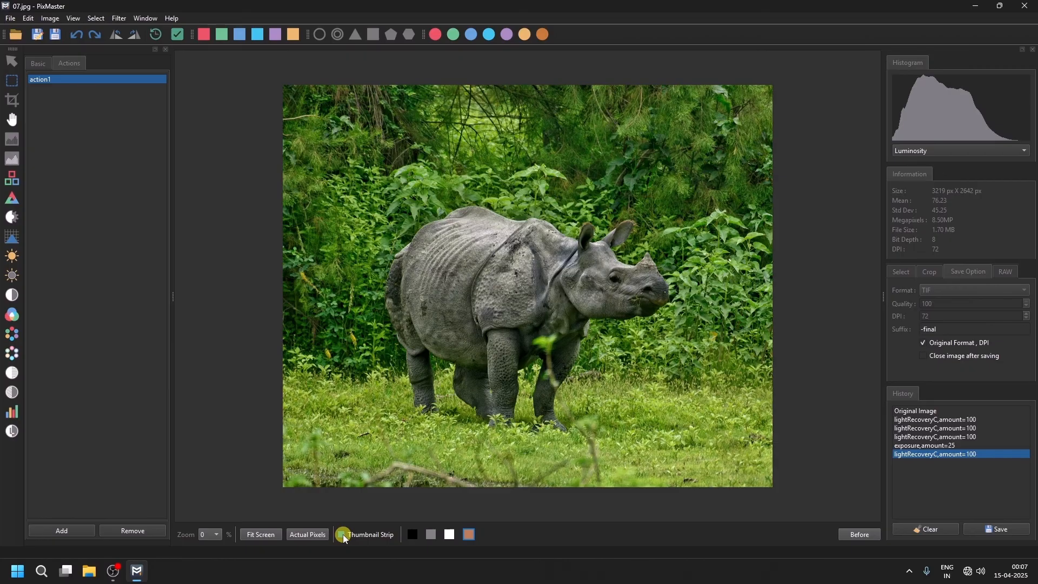
left_click(262, 535)
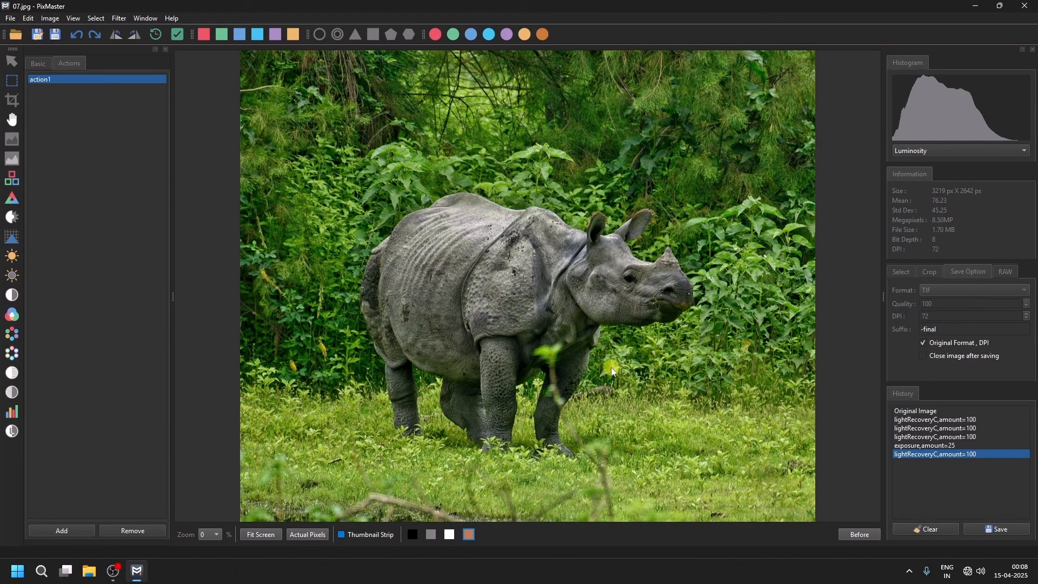
Close the side panel, then reopen the Actions panel and the Shortcut Panel.
left_click(166, 49)
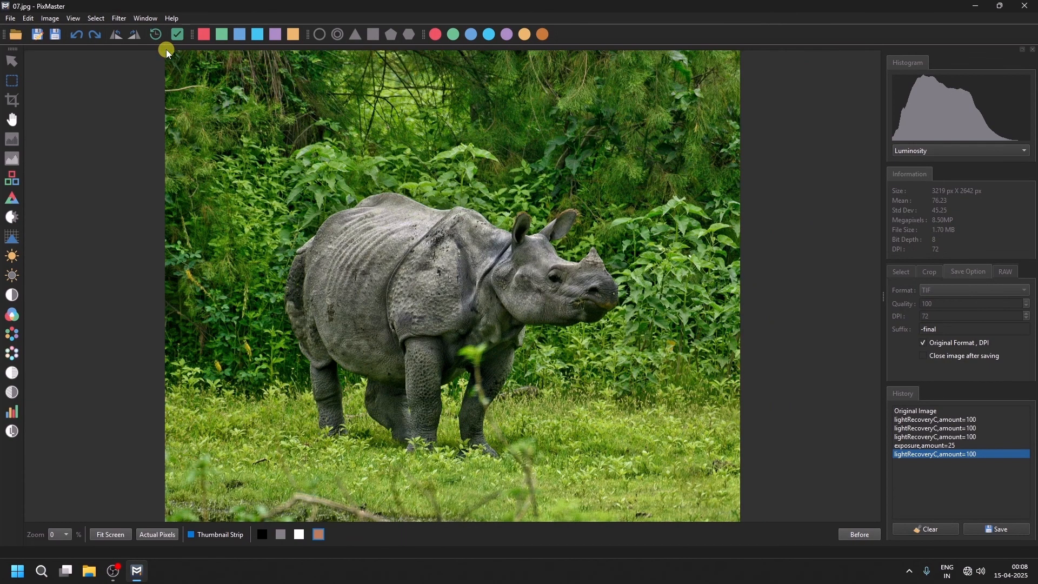
left_click(144, 19)
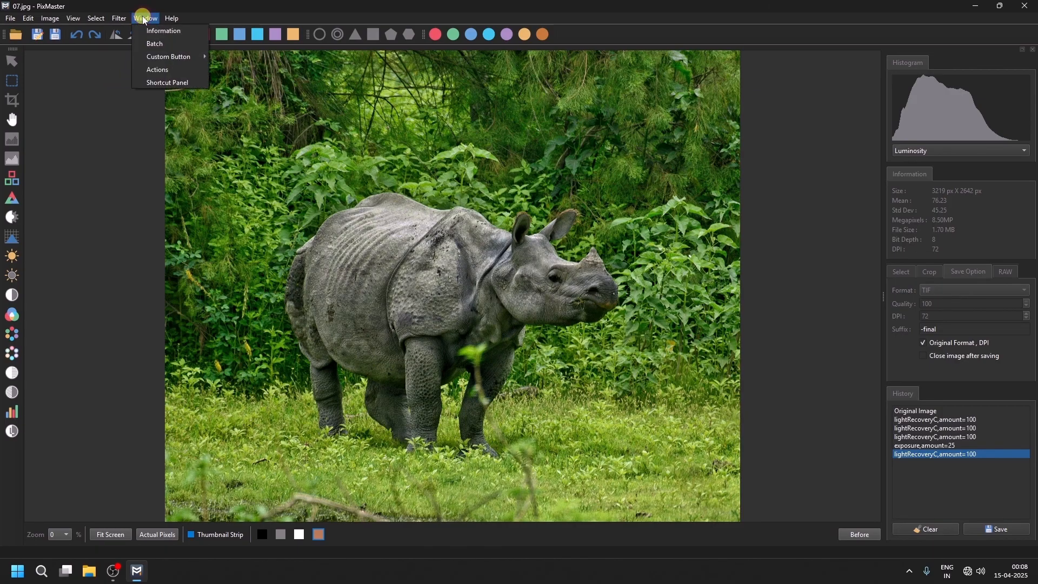
left_click(158, 67)
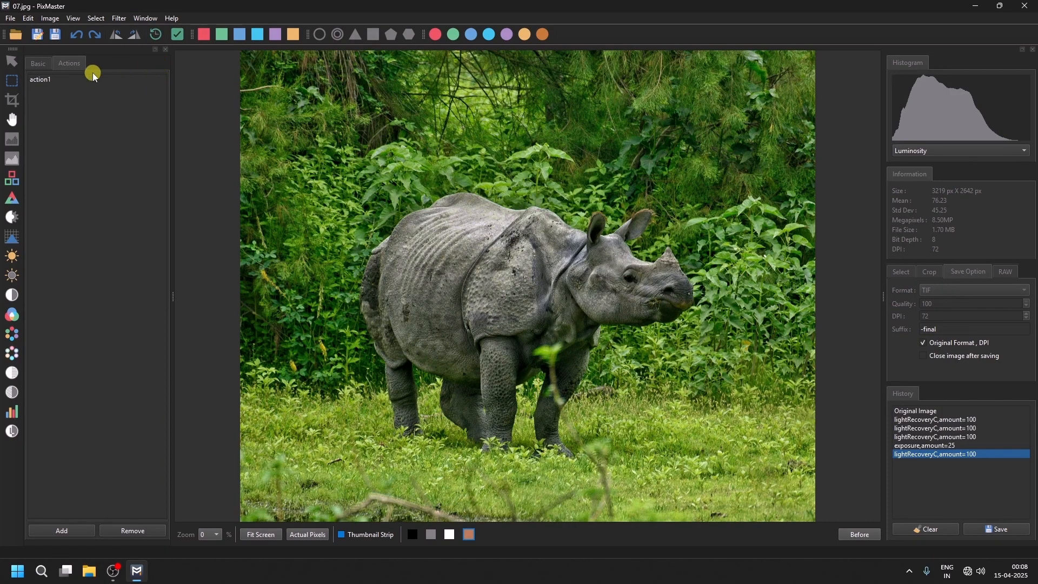
left_click(139, 18)
left_click(161, 81)
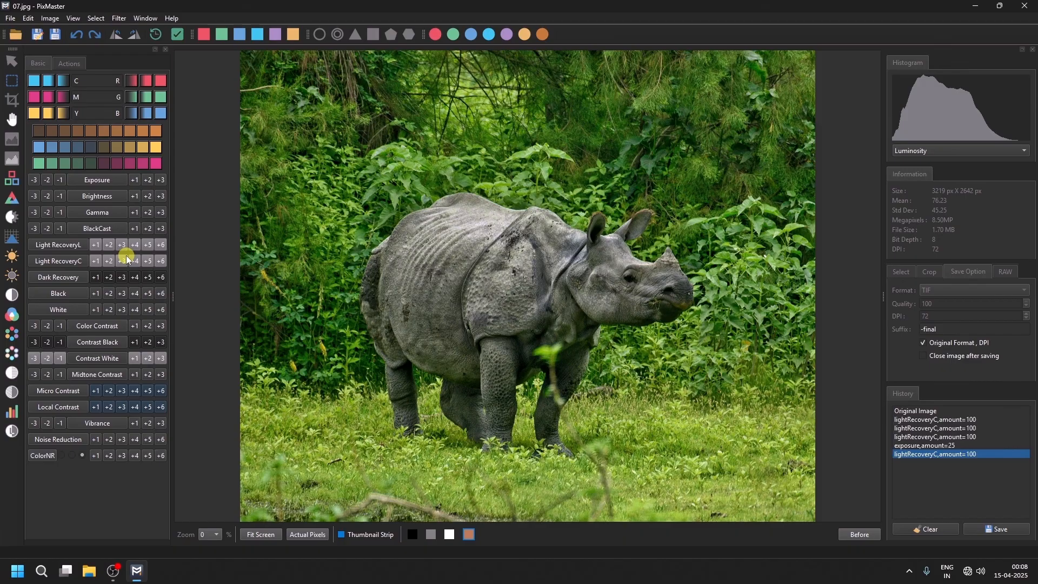
Close the rhino image.
left_click(10, 18)
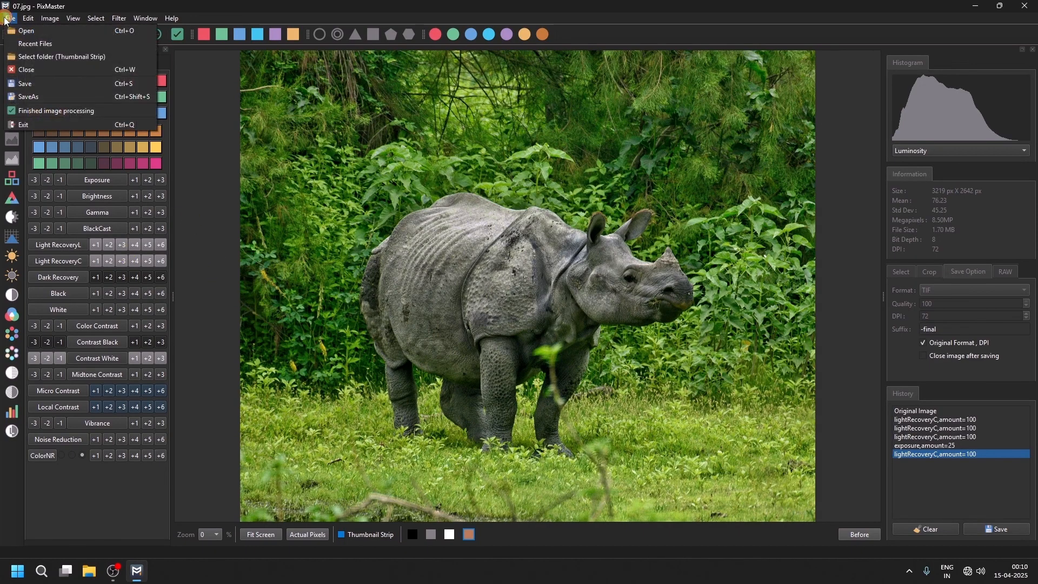
left_click(33, 69)
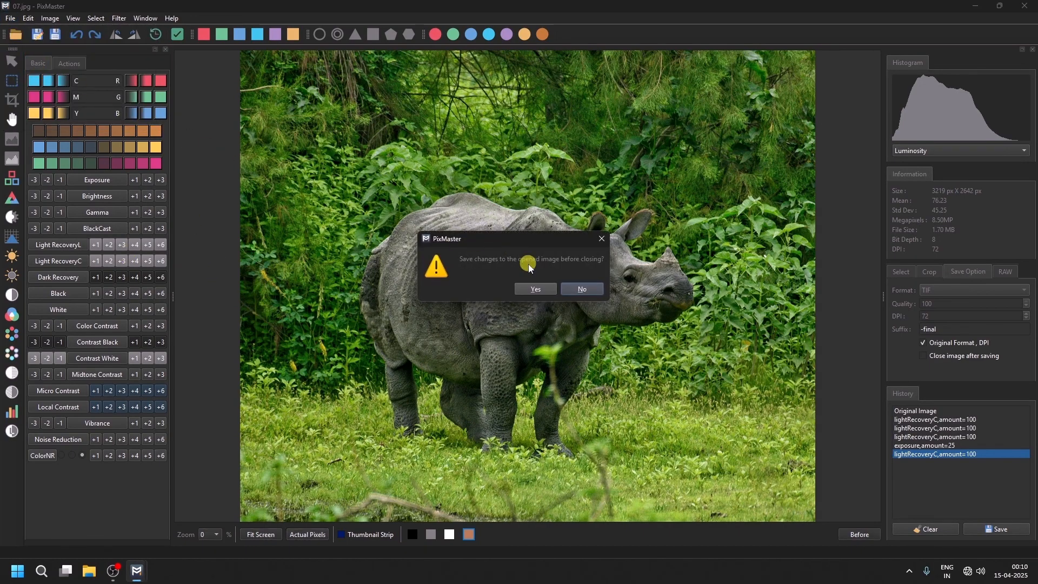